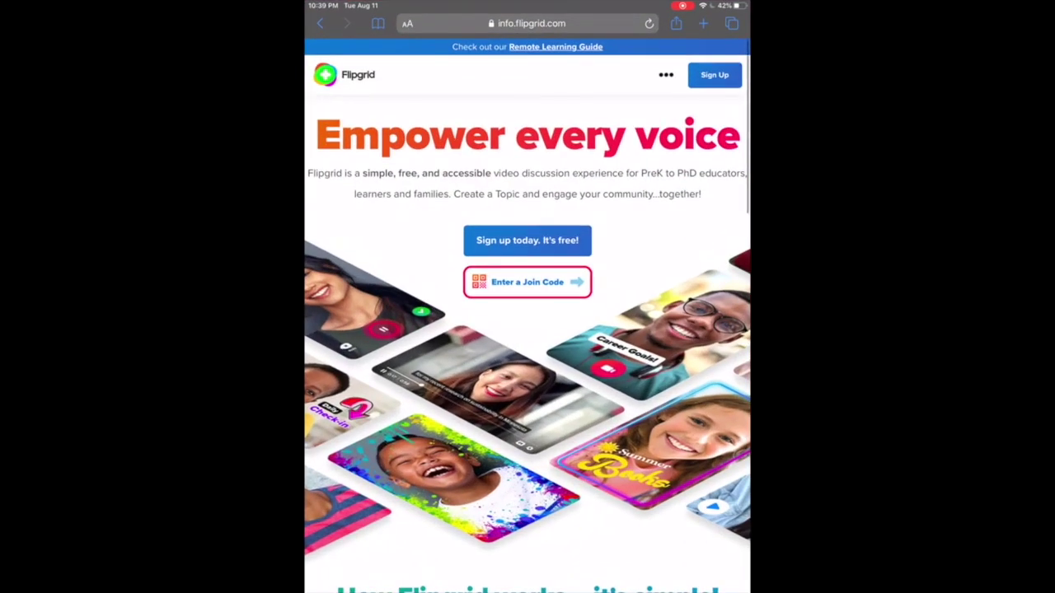
Step: Reload info.flipgrid.com in Safari, then switch to the Notability scavenger-hunt notes
left_click(527, 23)
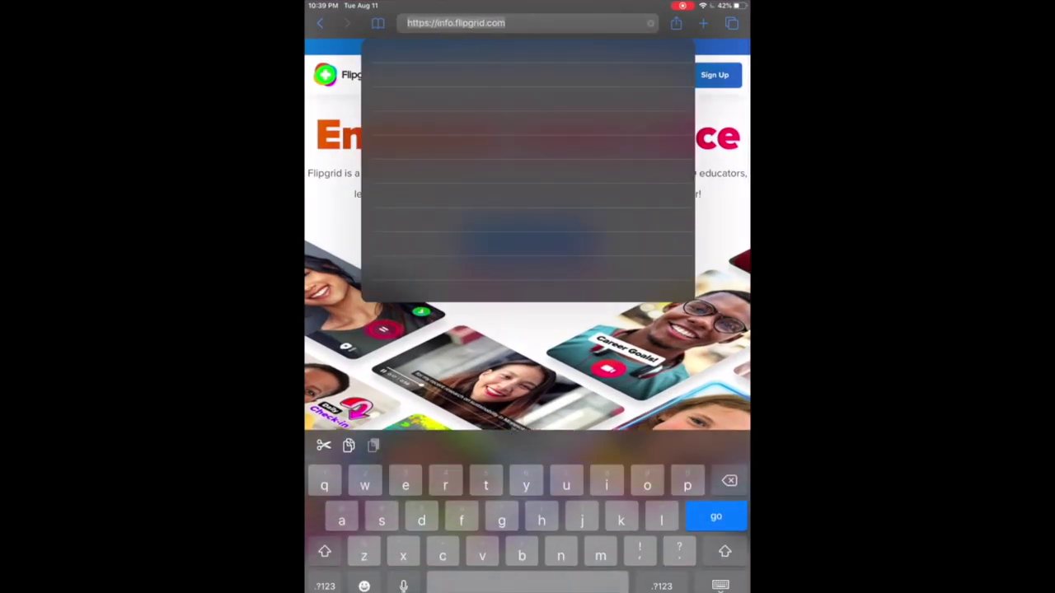
key("Return")
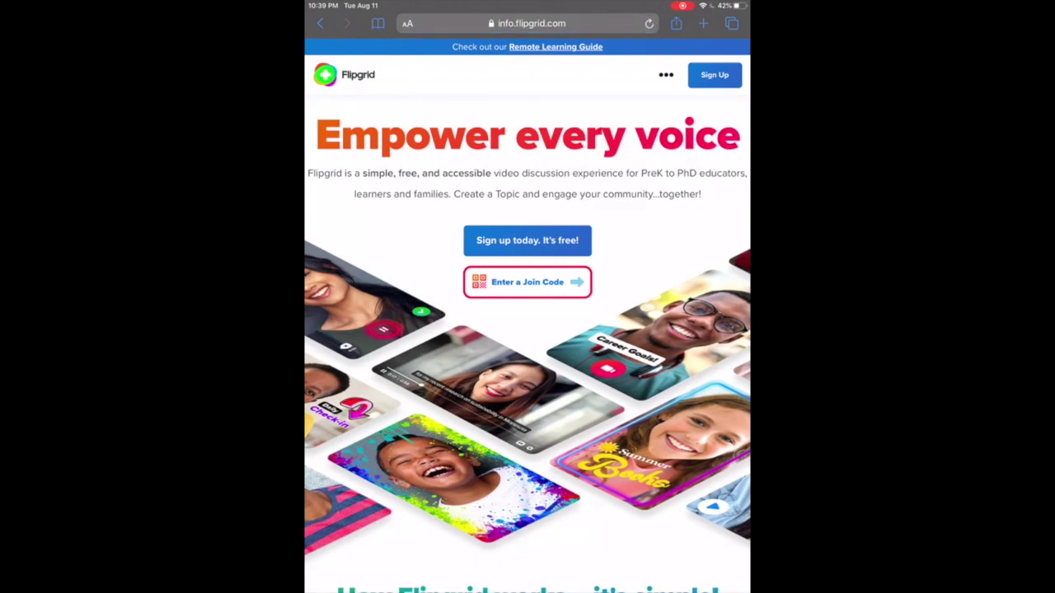
left_click_drag(528, 590, 528, 330)
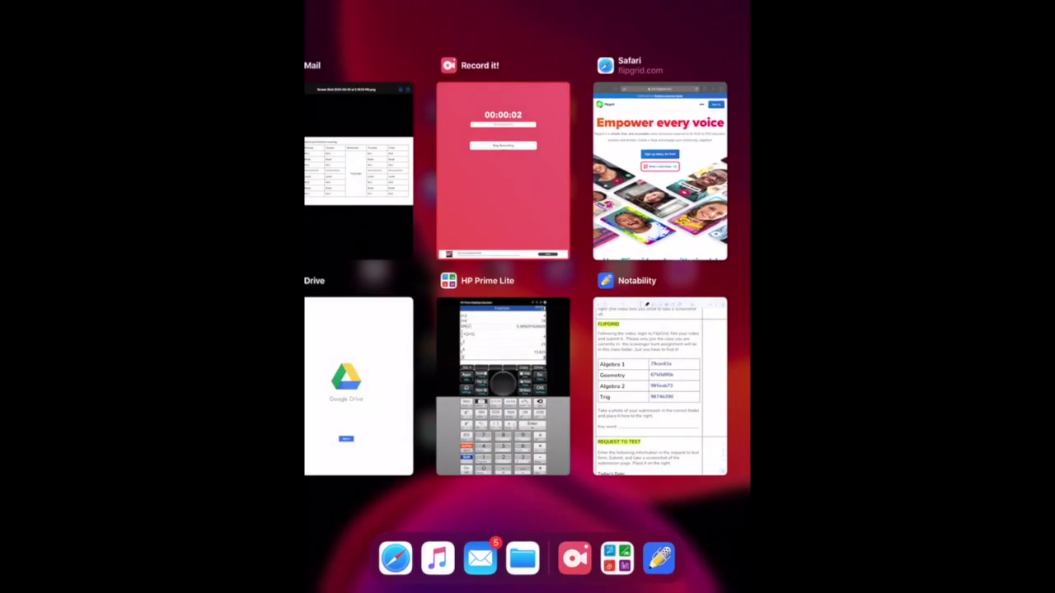
left_click(660, 385)
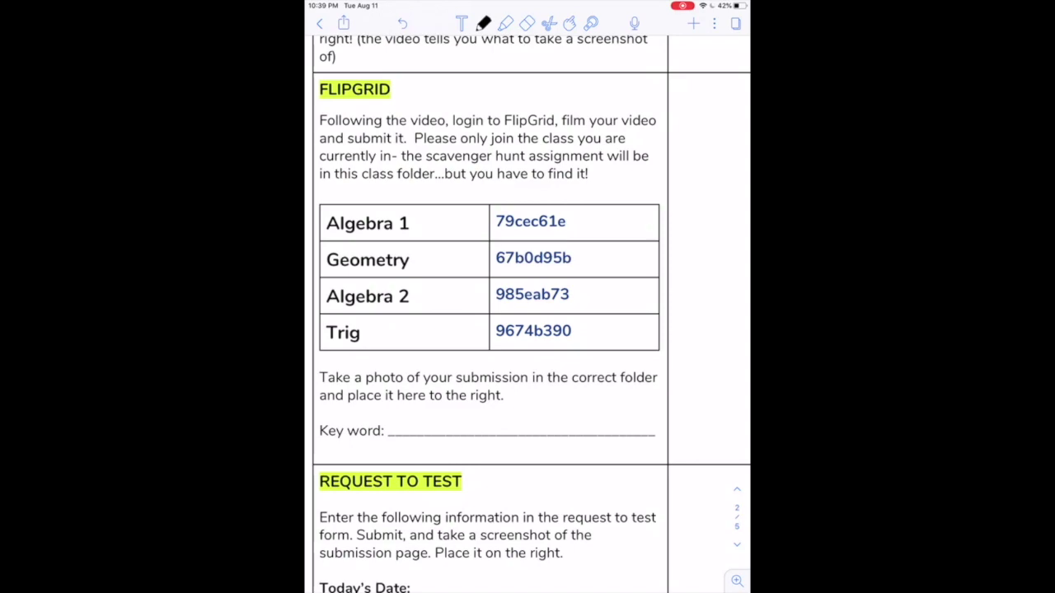
Step: Go from Notability's Flipgrid join-code table back to the Flipgrid page in Safari
left_click_drag(528, 590, 528, 371)
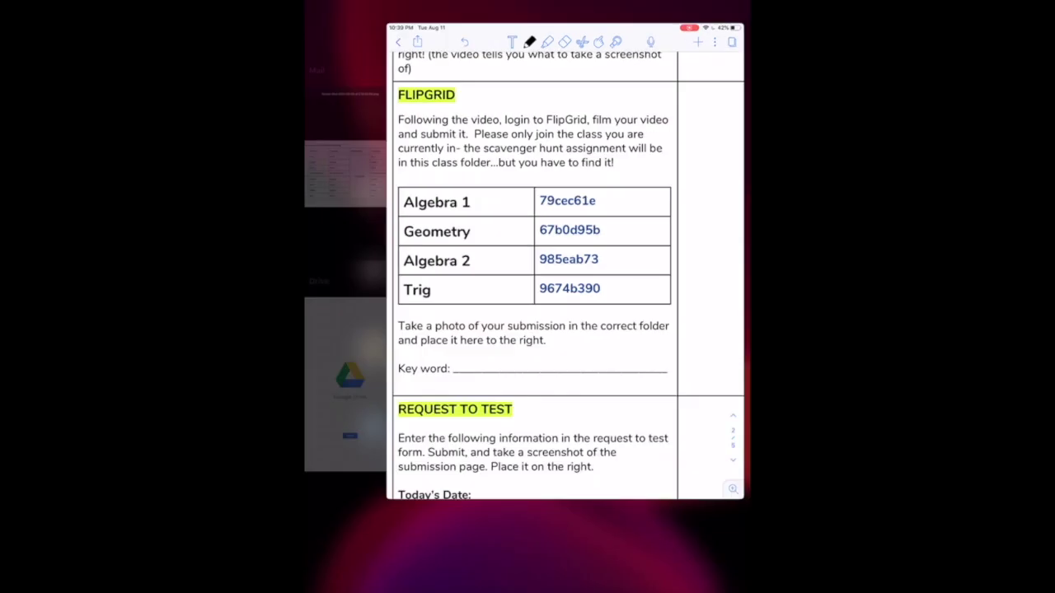
left_click(659, 376)
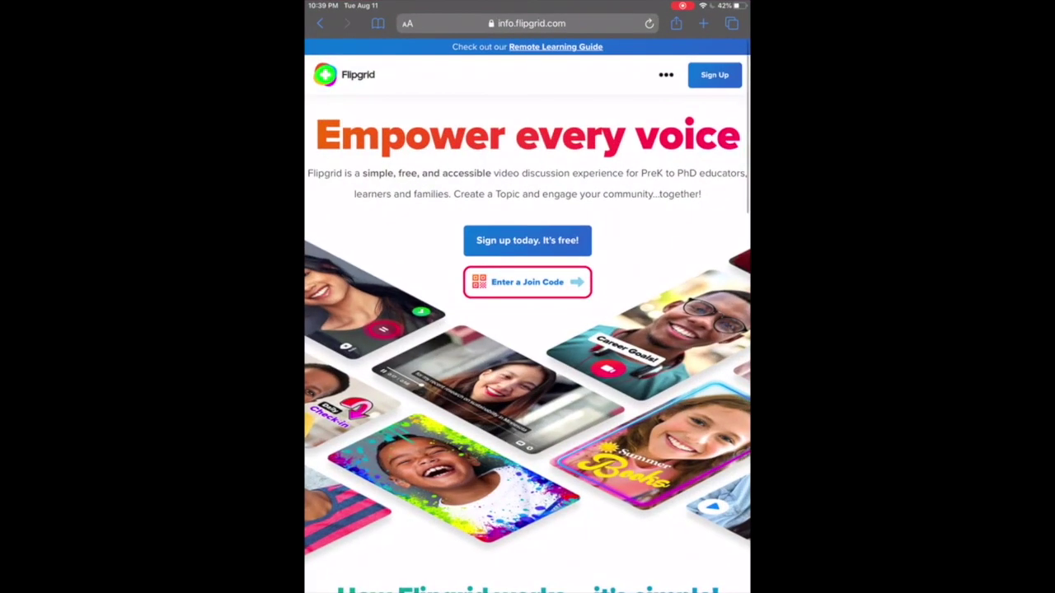
Step: Activate Flipgrid's 'Enter a Join Code' field, then leave Safari for the home screen
left_click(529, 284)
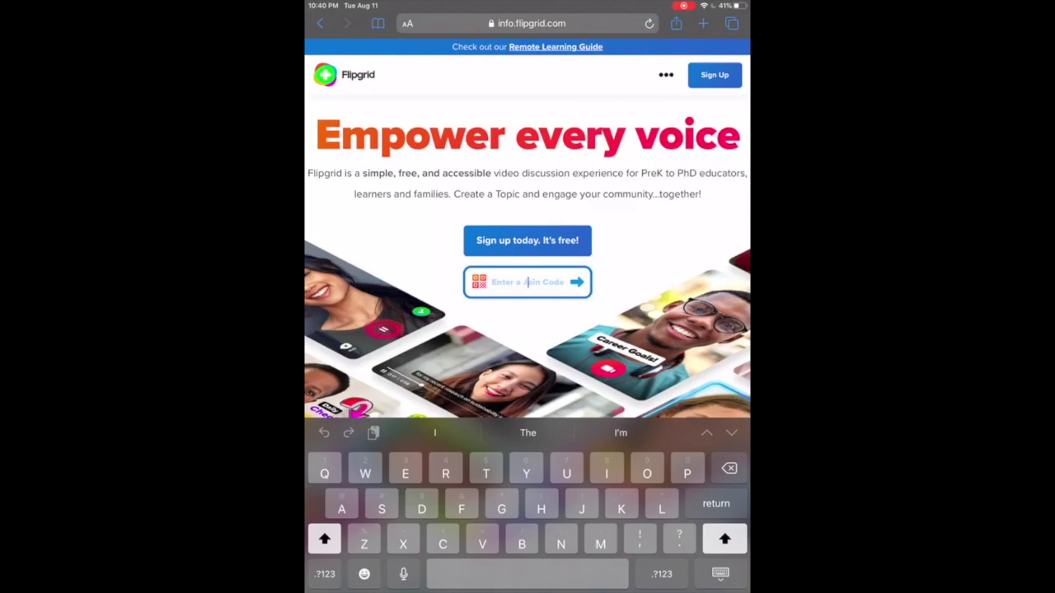
key("super")
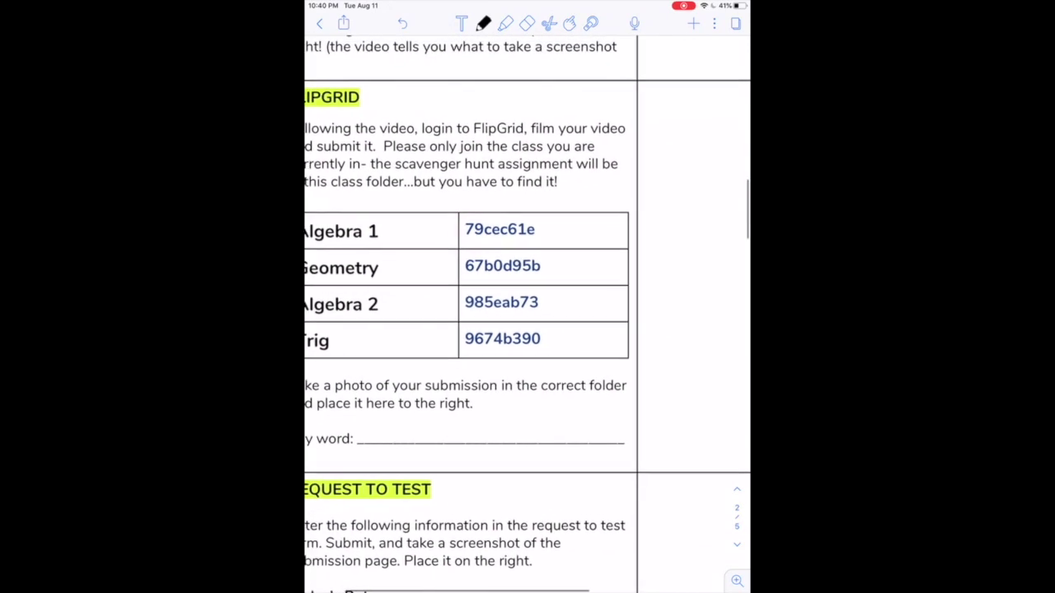
Step: Handwrite 'carondelet' on the Flipgrid section's Key word line
scroll(527, 313, "down", 5)
scroll(527, 314, "up", 5)
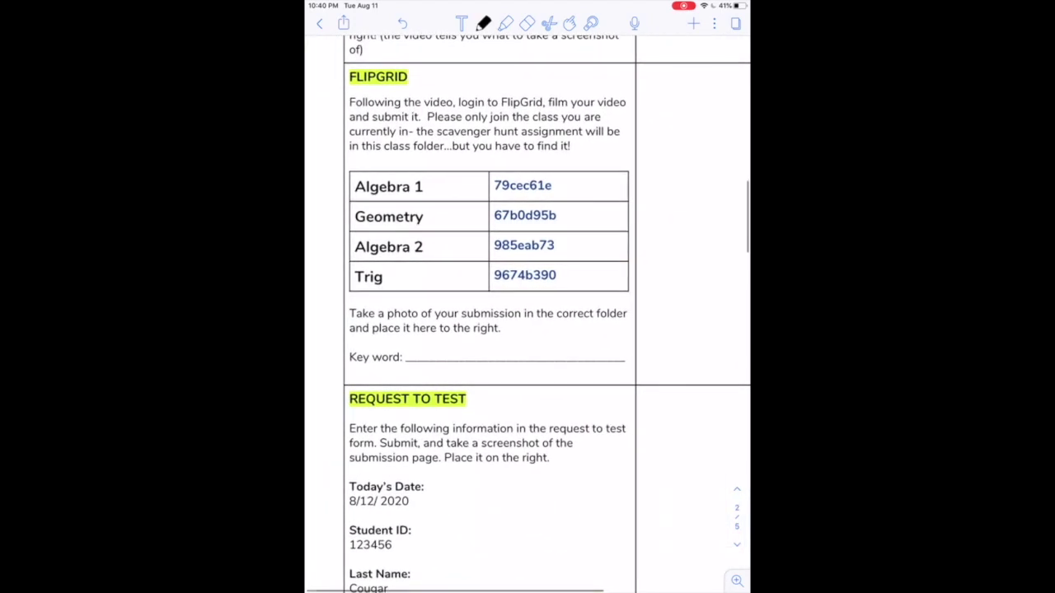
mouse_move(425, 343)
left_mouse_down()
mouse_move(423, 366)
mouse_move(440, 365)
mouse_move(450, 343)
mouse_move(484, 364)
mouse_move(498, 329)
mouse_move(540, 362)
mouse_move(564, 364)
mouse_move(576, 335)
left_mouse_up()
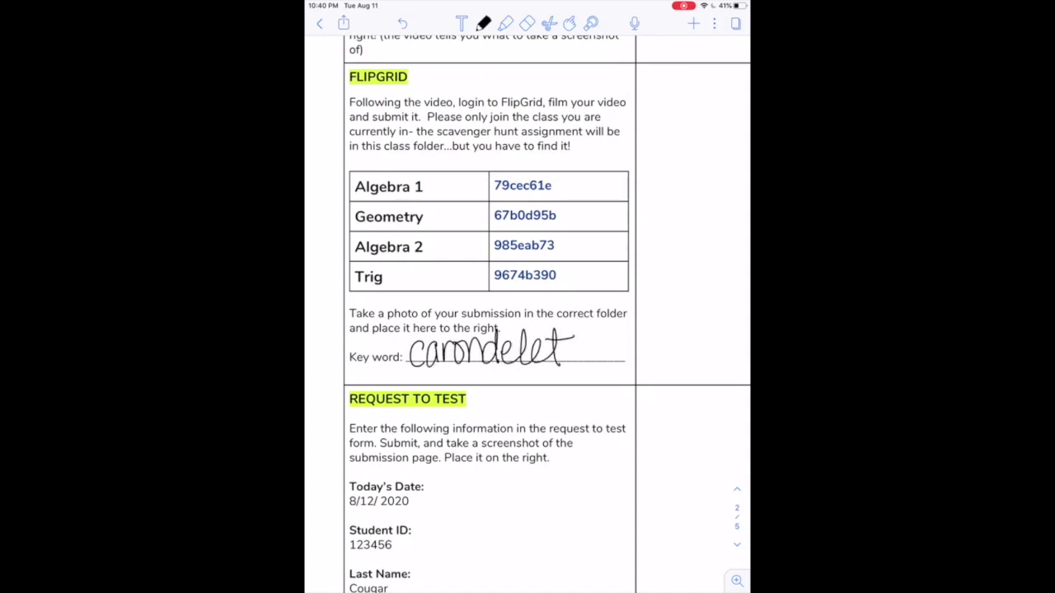
scroll(527, 313, "down", 3)
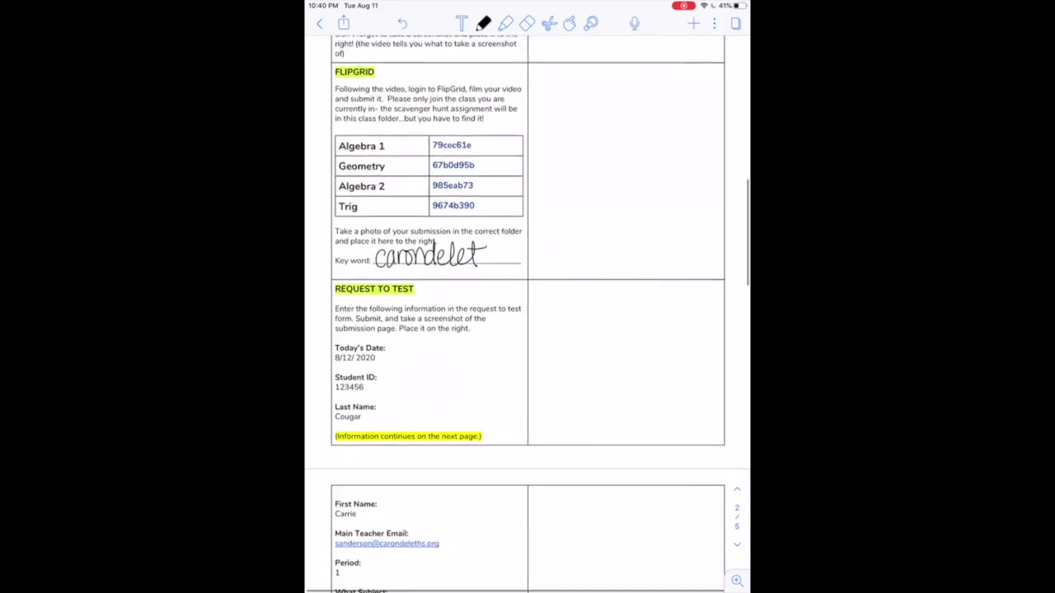
scroll(528, 314, "up", 3)
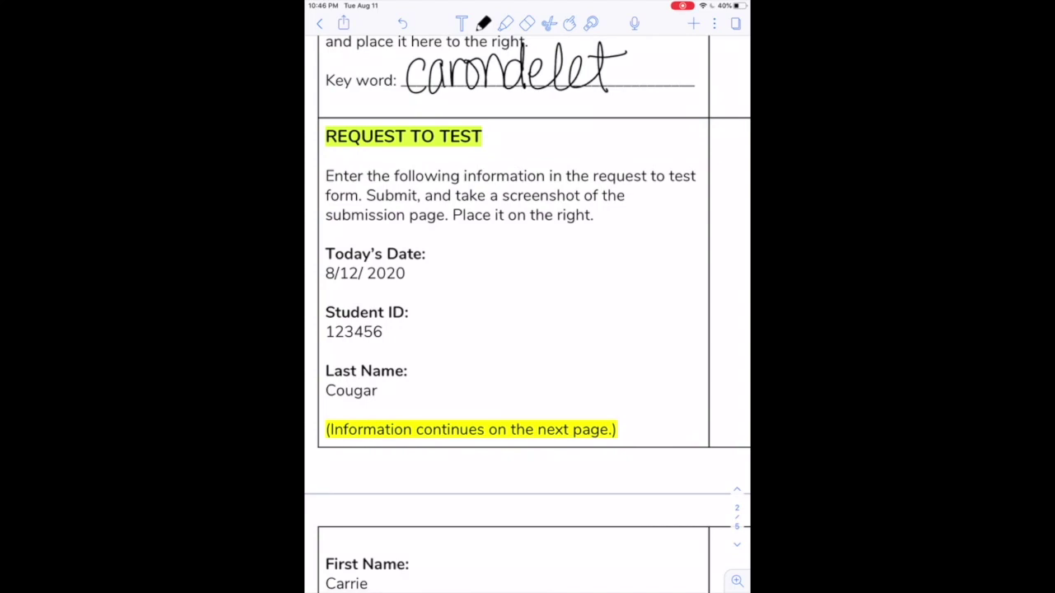
Step: Scroll down to the Request to Test details and bring up the open-apps list
scroll(527, 248, "down", 2)
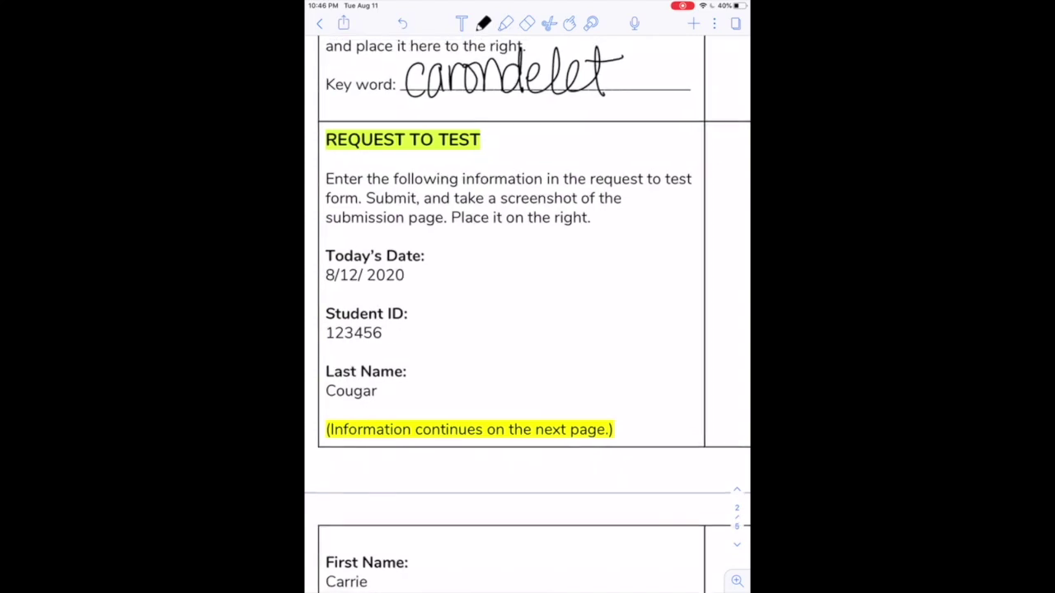
scroll(528, 313, "down", 2)
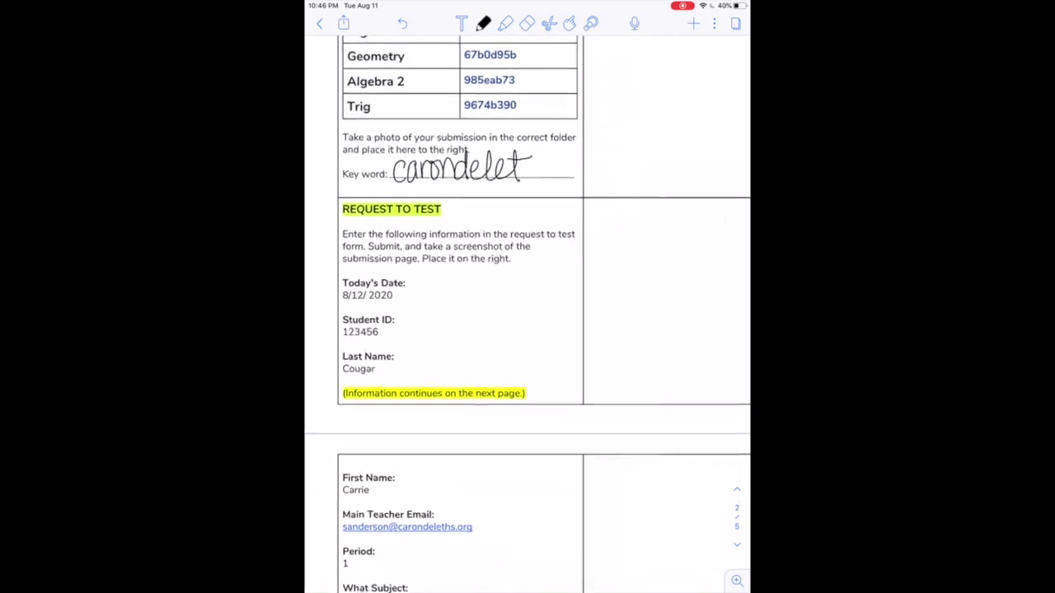
scroll(528, 313, "down", 5)
scroll(528, 313, "up", 2)
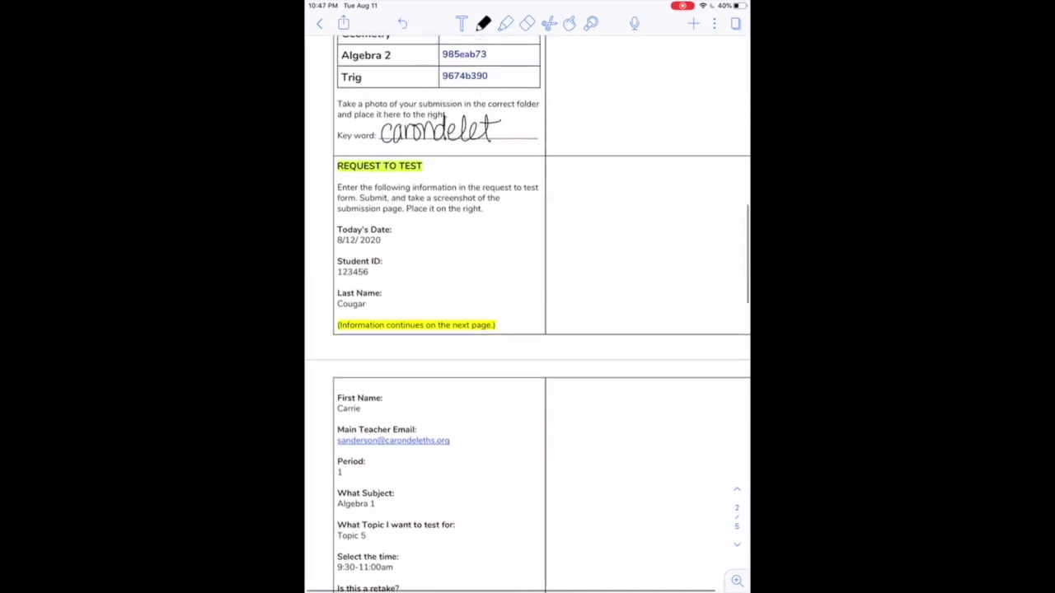
scroll(528, 313, "down", 2)
scroll(528, 313, "up", 2)
scroll(528, 313, "up", 1)
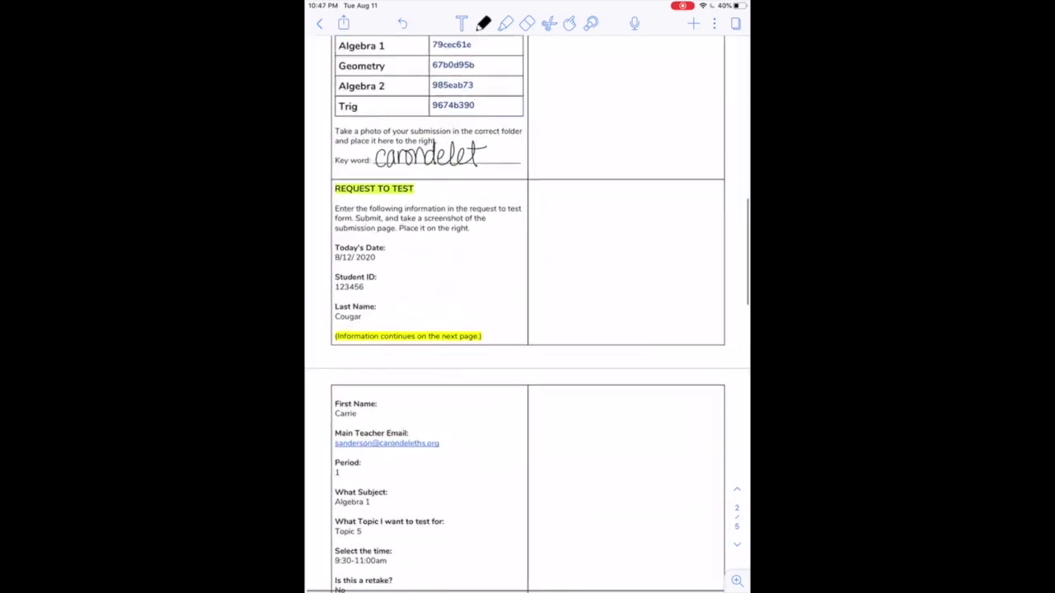
left_click_drag(528, 590, 527, 330)
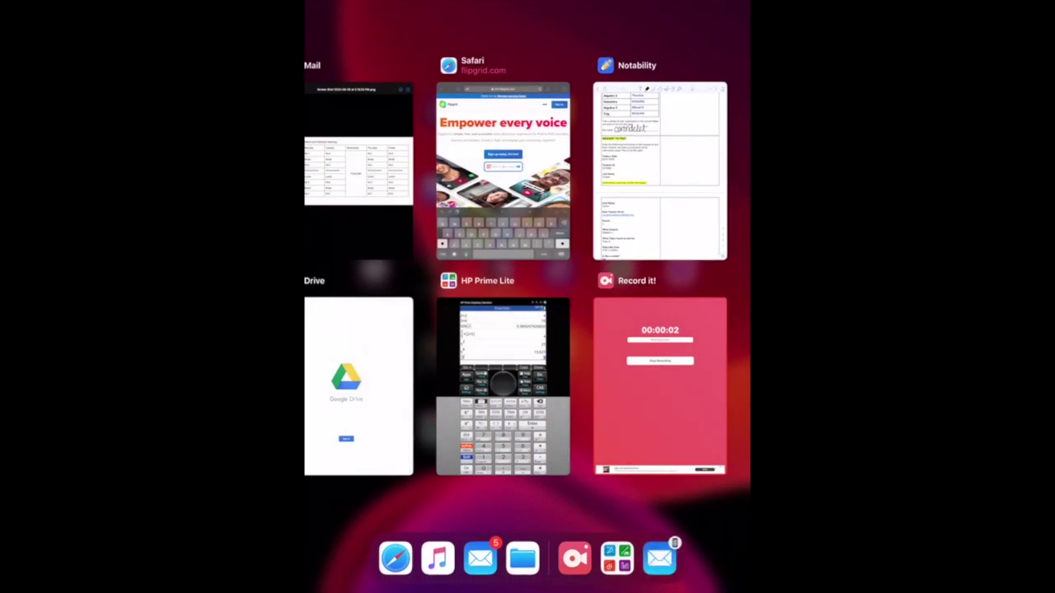
Step: Open Algebra 1 Classwork in Google Classroom and follow Testing Procedures' Google Forms link
left_click(527, 511)
left_click_drag(643, 329, 396, 330)
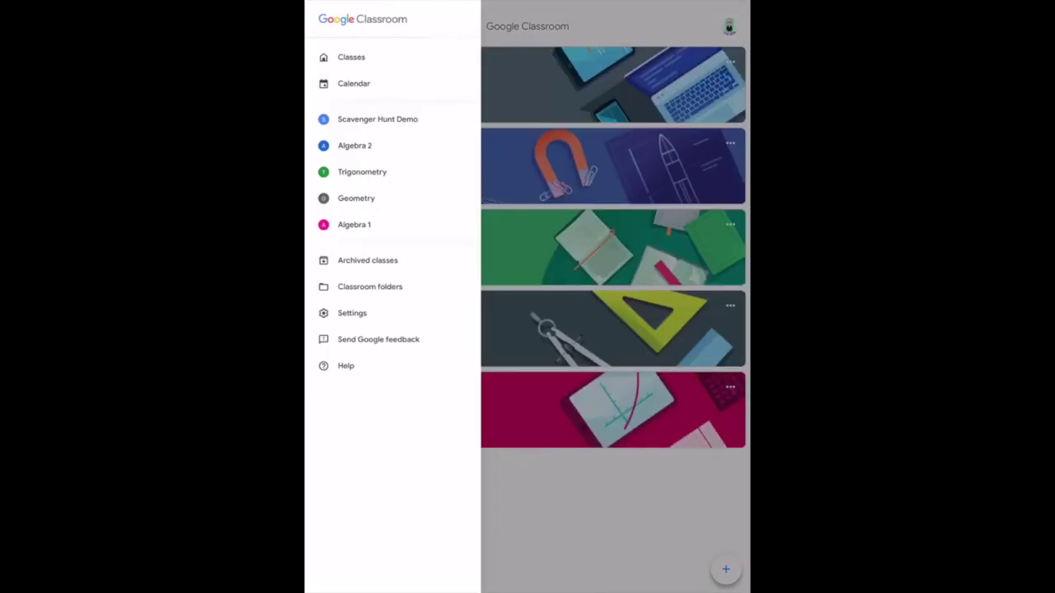
left_click(355, 224)
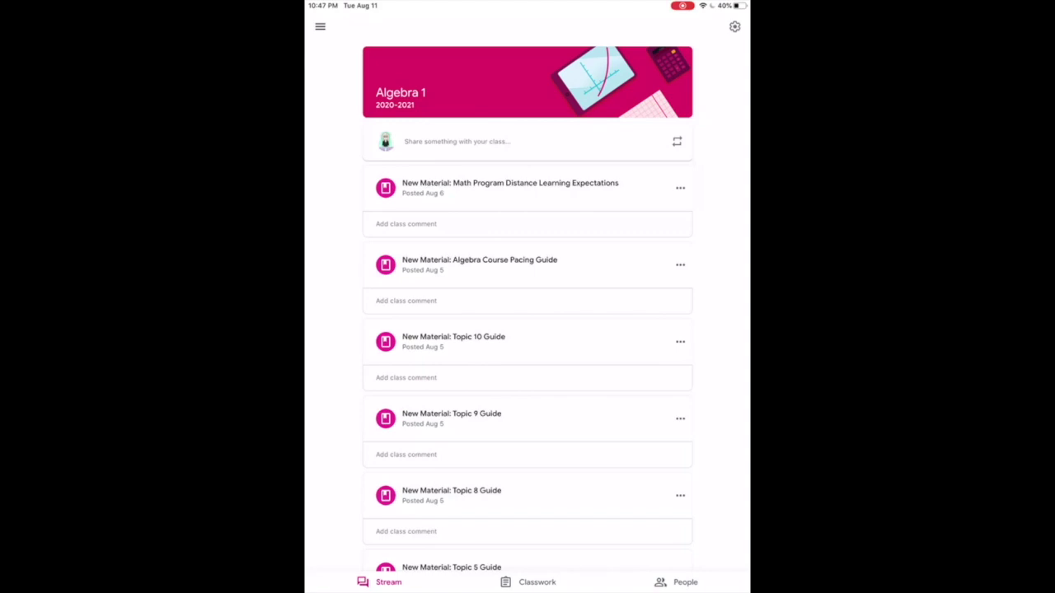
left_click(528, 582)
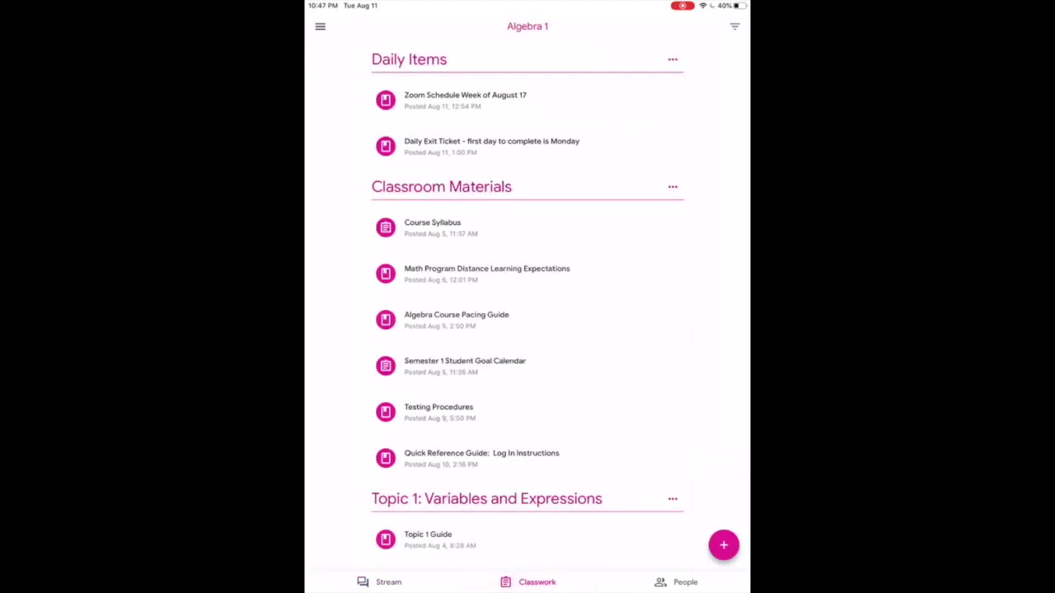
scroll(527, 297, "down", 3)
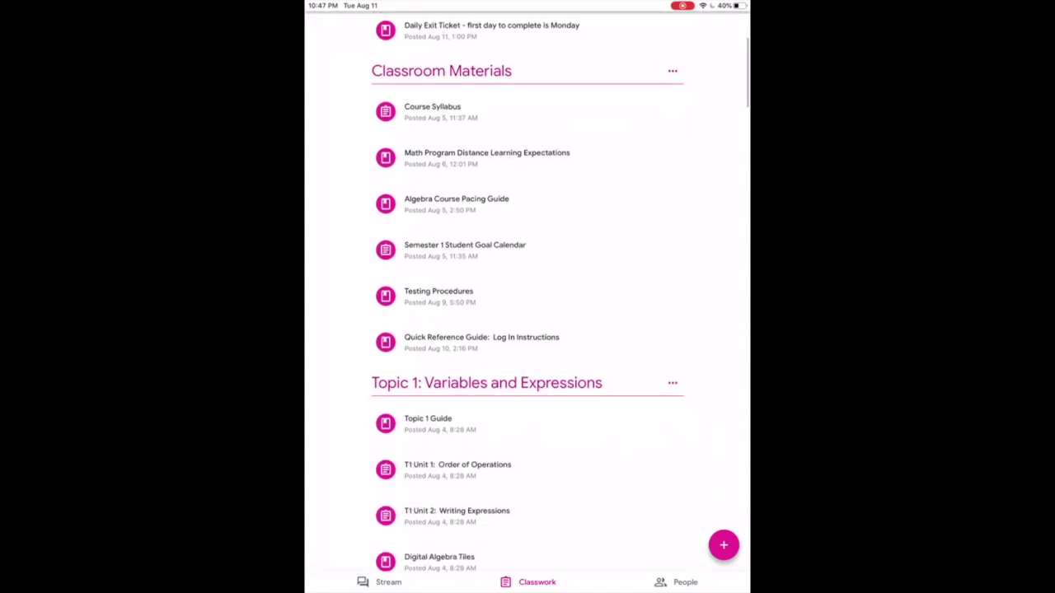
scroll(528, 297, "up", 2)
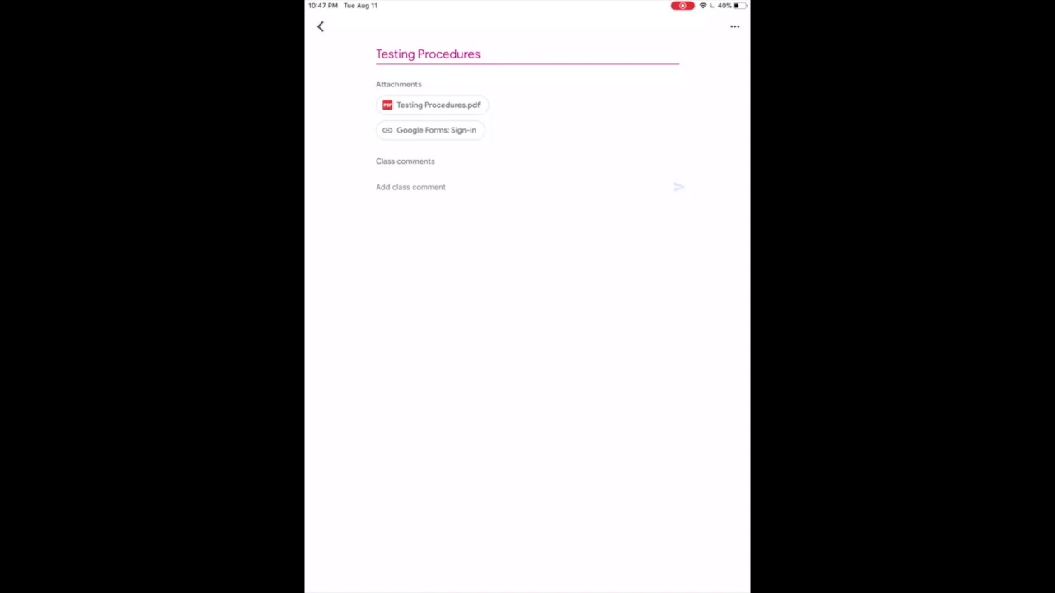
left_click(430, 130)
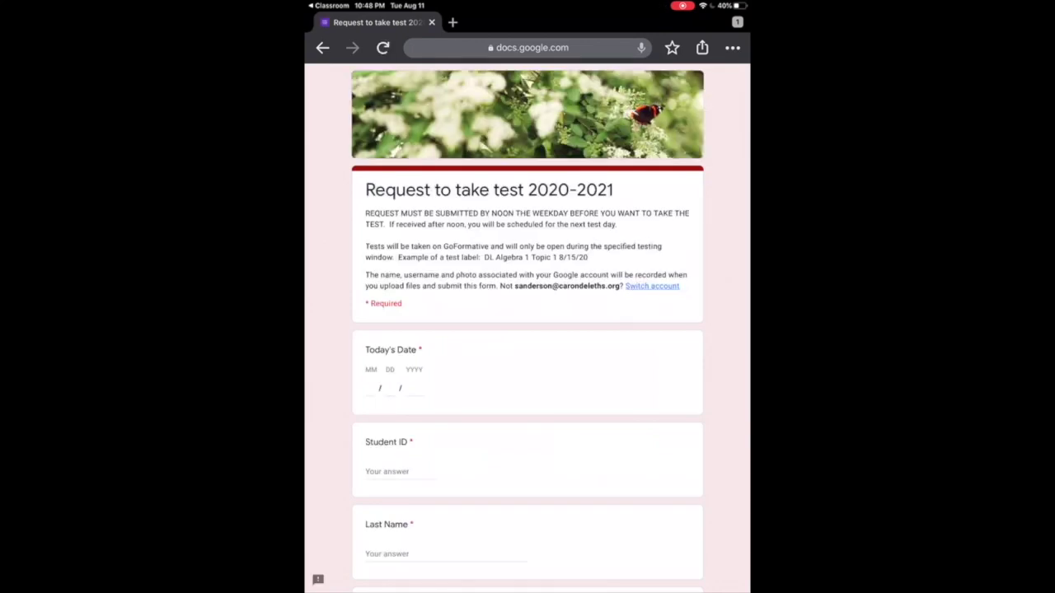
Step: Look over the Request to take test 2020-2021 form questions, then return to Notability
scroll(527, 329, "down", 5)
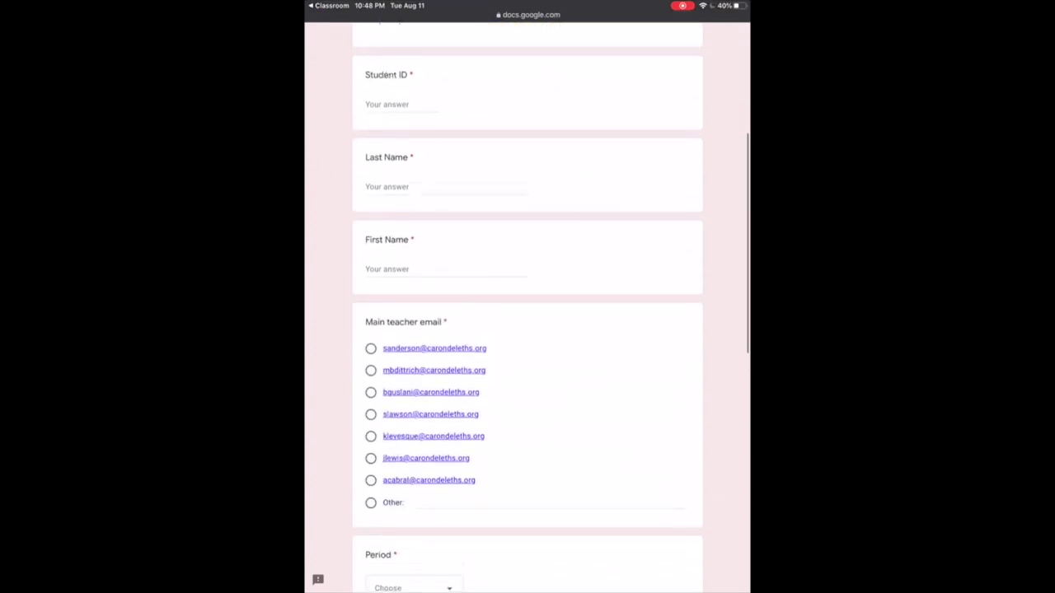
scroll(527, 330, "down", 5)
scroll(527, 330, "down", 3)
scroll(527, 330, "down", 5)
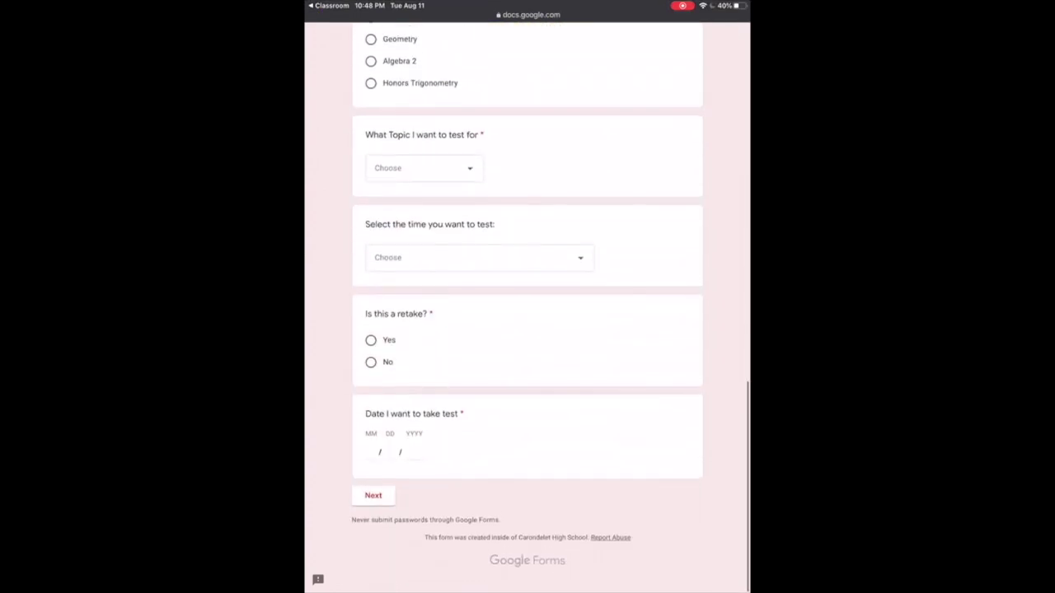
scroll(528, 330, "up", 10)
scroll(528, 329, "up", 5)
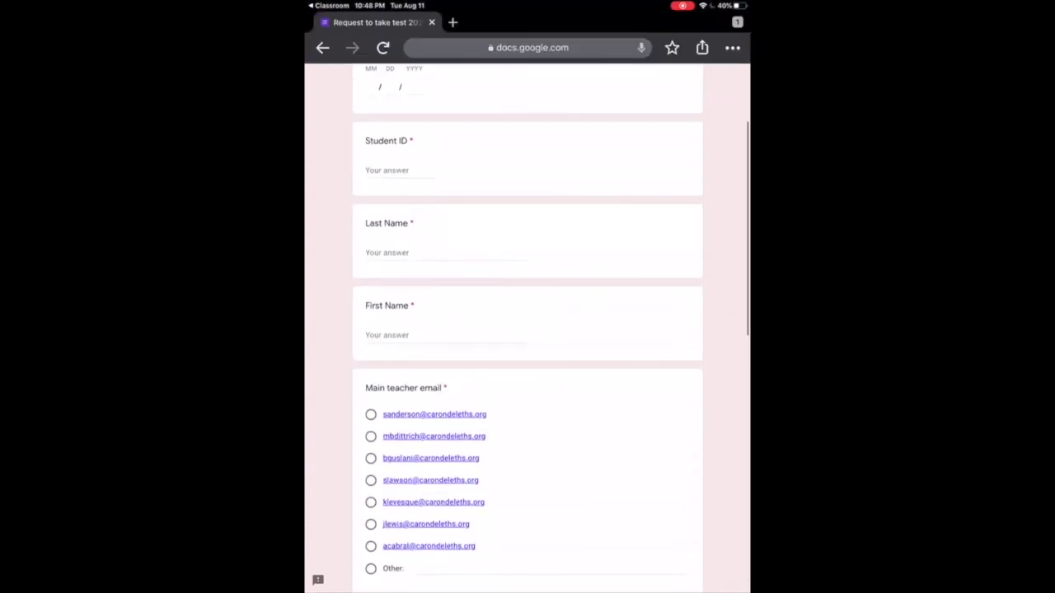
scroll(528, 330, "up", 5)
left_click_drag(527, 589, 527, 329)
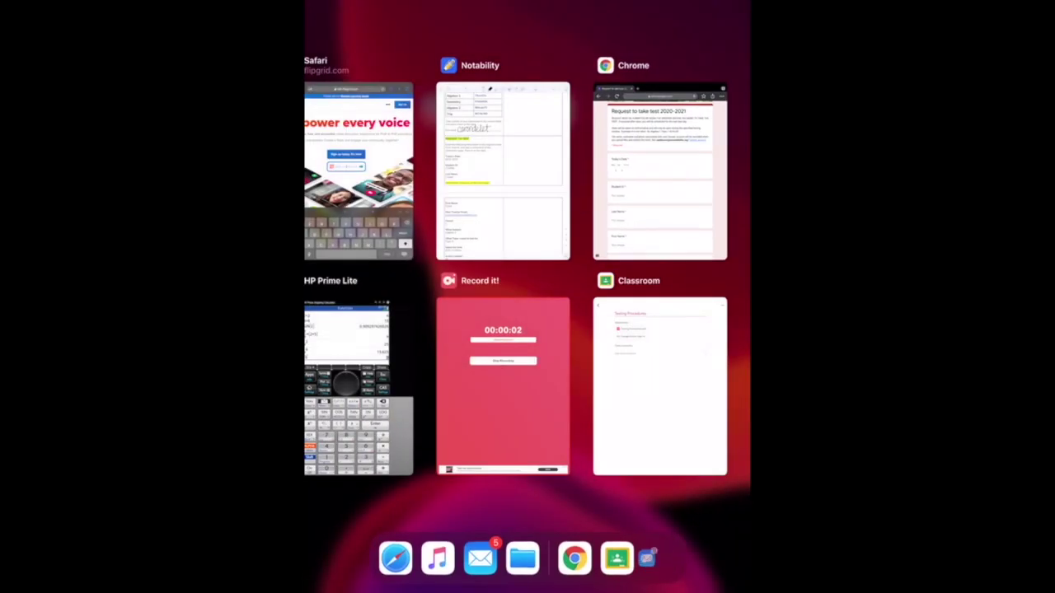
left_click(501, 165)
Step: Scroll through the Request to Test answers on Notability's second page
scroll(528, 296, "down", 3)
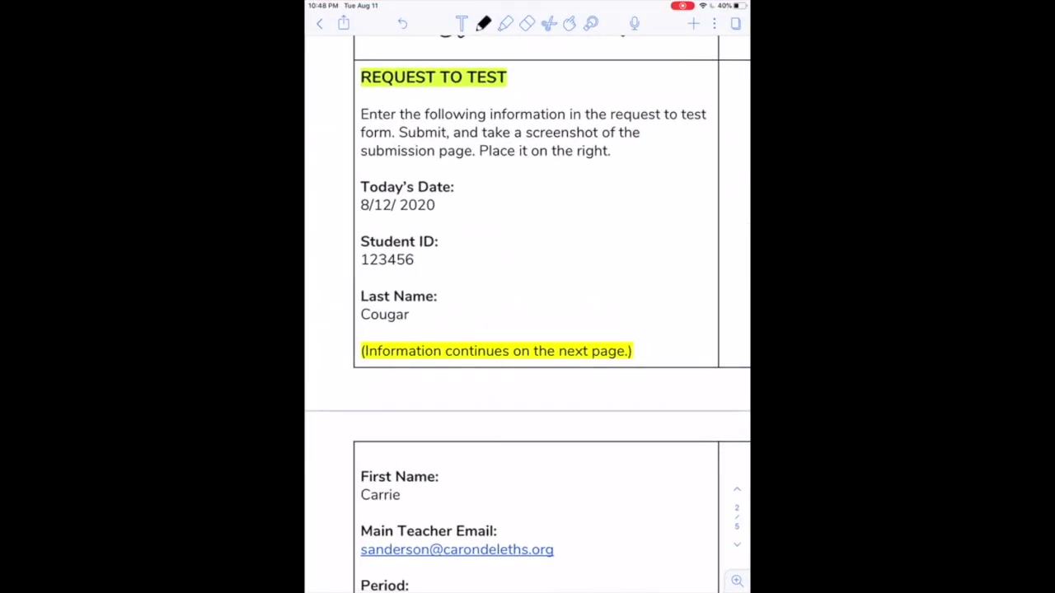
scroll(527, 314, "down", 2)
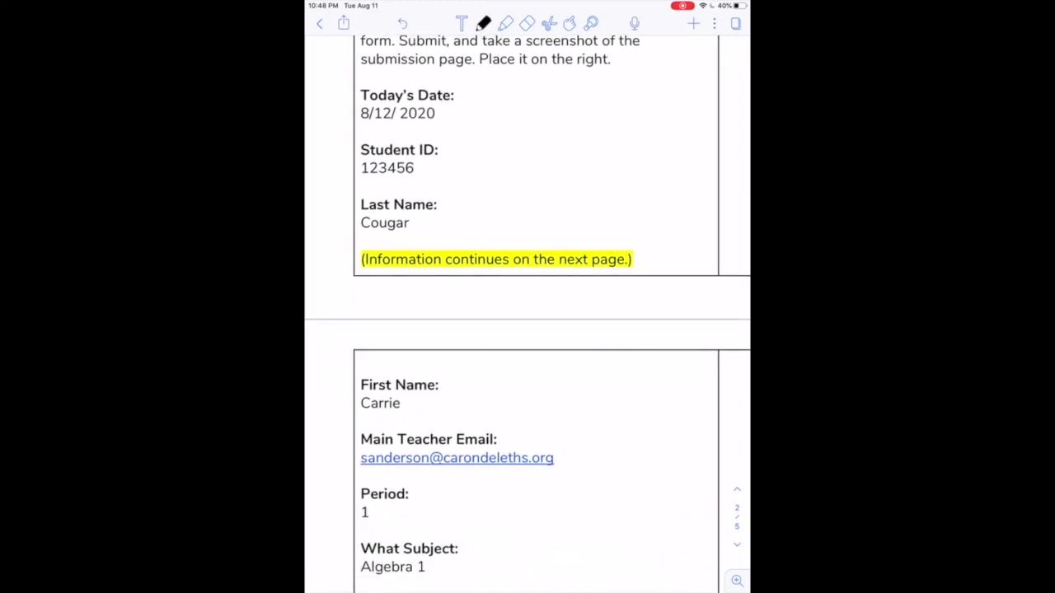
scroll(528, 313, "down", 1)
scroll(527, 313, "down", 4)
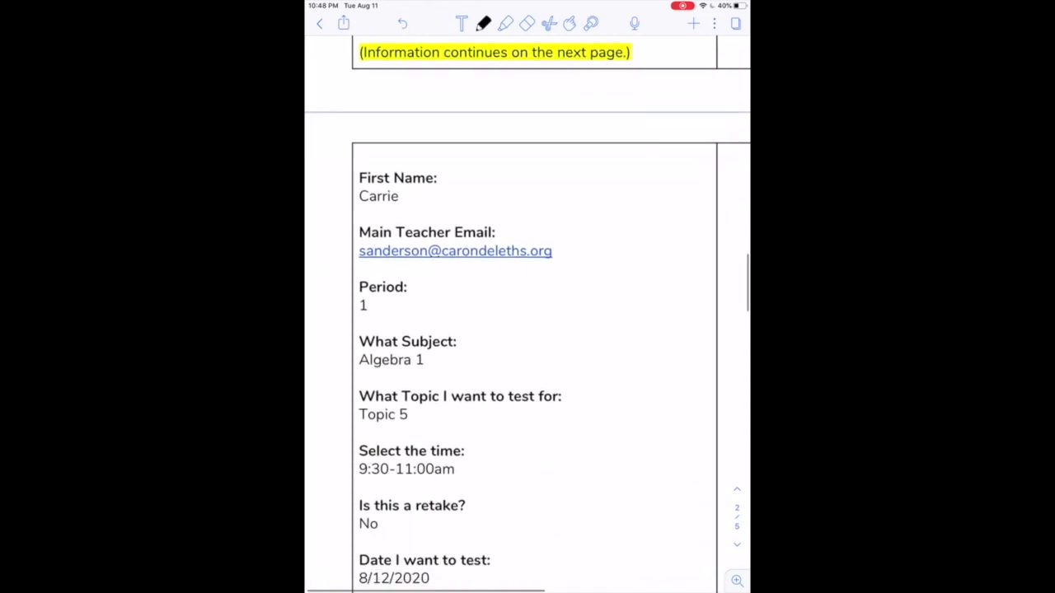
scroll(527, 314, "down", 2)
scroll(527, 314, "down", 4)
scroll(528, 313, "up", 1)
scroll(528, 313, "down", 3)
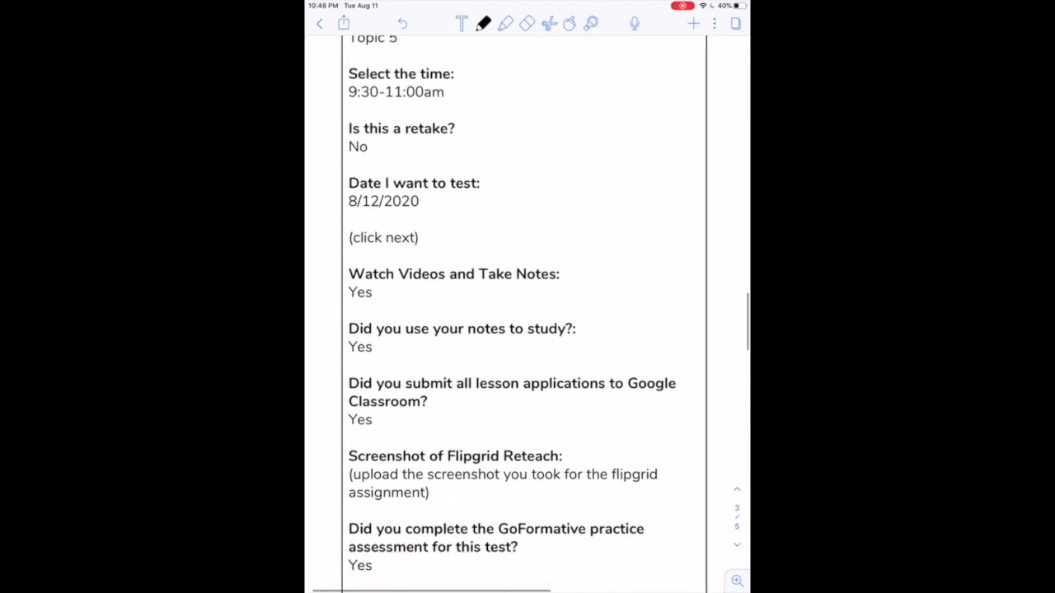
scroll(527, 313, "down", 1)
Step: Handwrite 'Topic 5' on the Request to Test Key word line
scroll(527, 313, "down", 2)
scroll(528, 314, "down", 2)
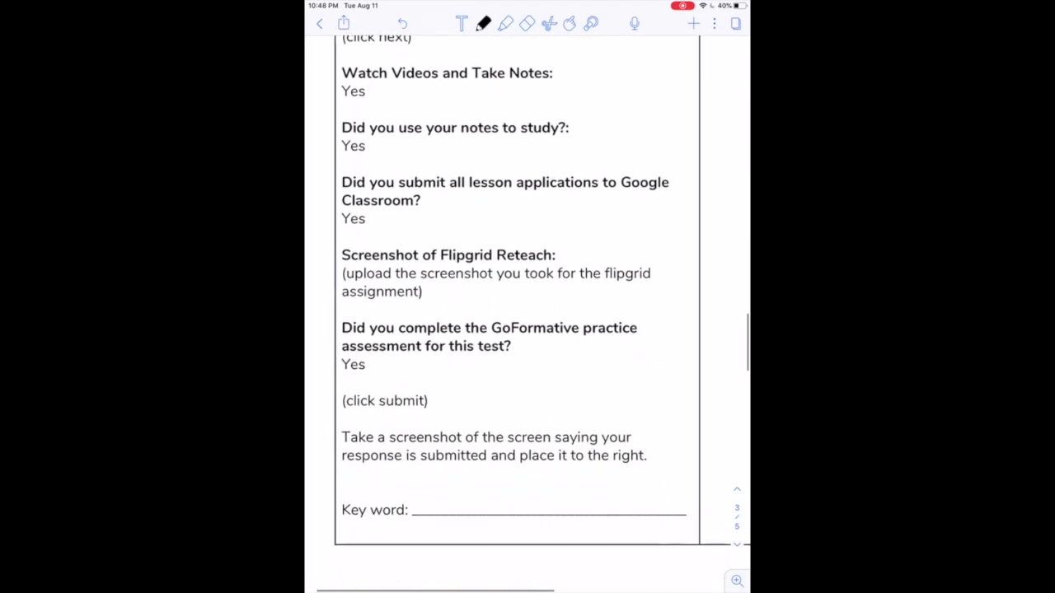
scroll(528, 313, "down", 1)
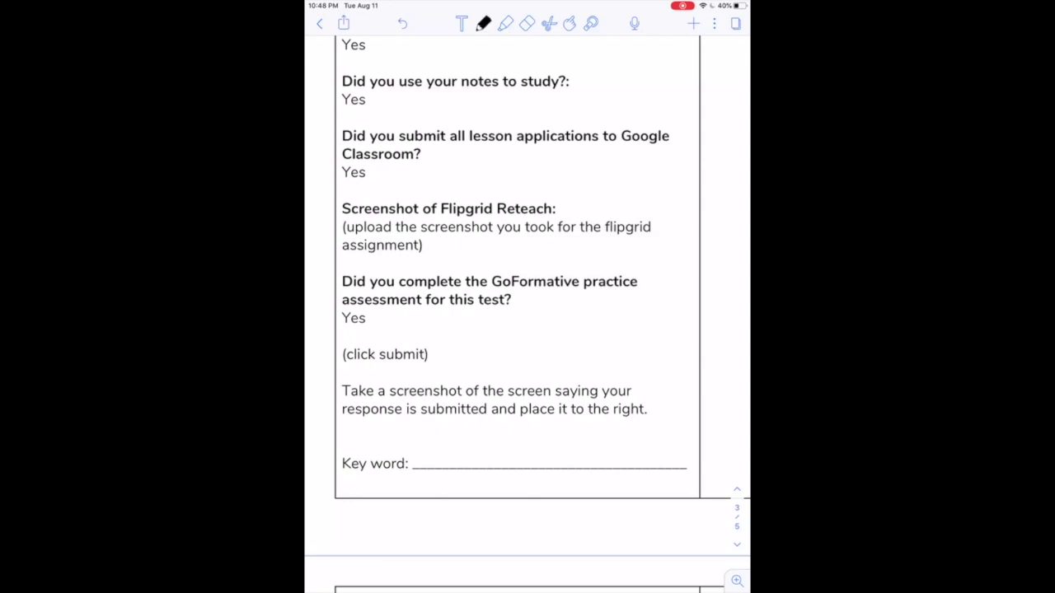
mouse_move(417, 442)
left_mouse_down()
mouse_move(450, 436)
mouse_move(434, 472)
left_mouse_up()
mouse_move(458, 445)
left_mouse_down()
mouse_move(472, 478)
mouse_move(499, 466)
left_mouse_up()
left_click(487, 436)
left_click_drag(538, 427, 520, 463)
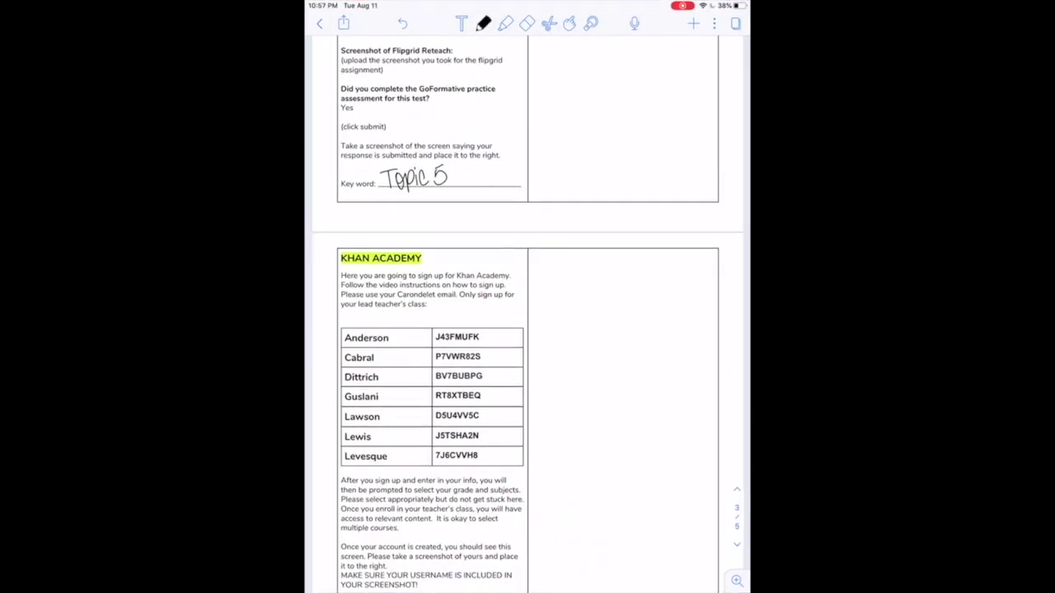
Step: Scroll to the Khan Academy class codes, then open the Khan Academy site in Safari
scroll(528, 330, "down", 3)
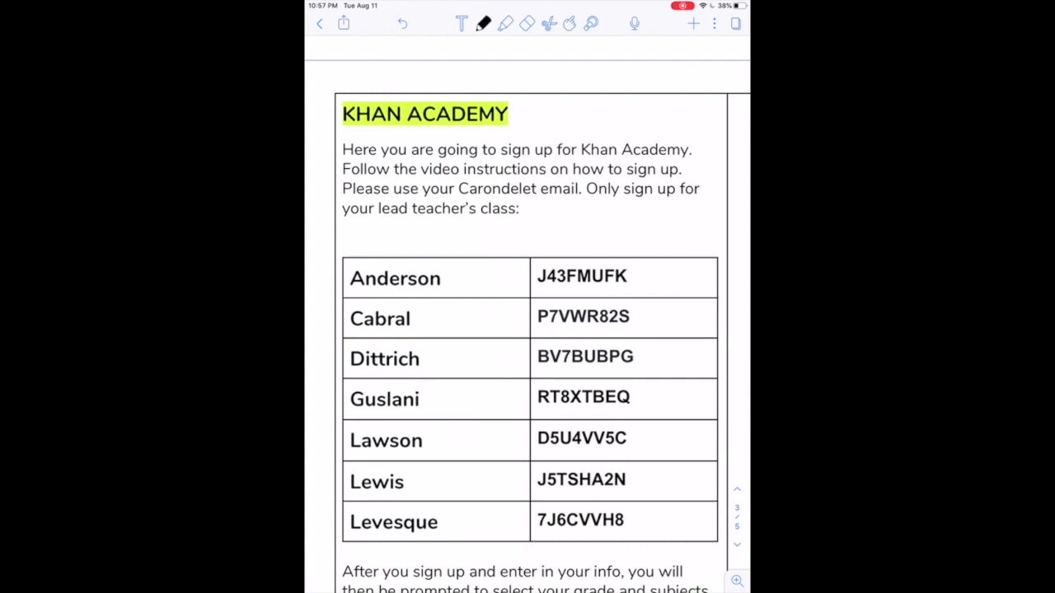
scroll(527, 329, "down", 2)
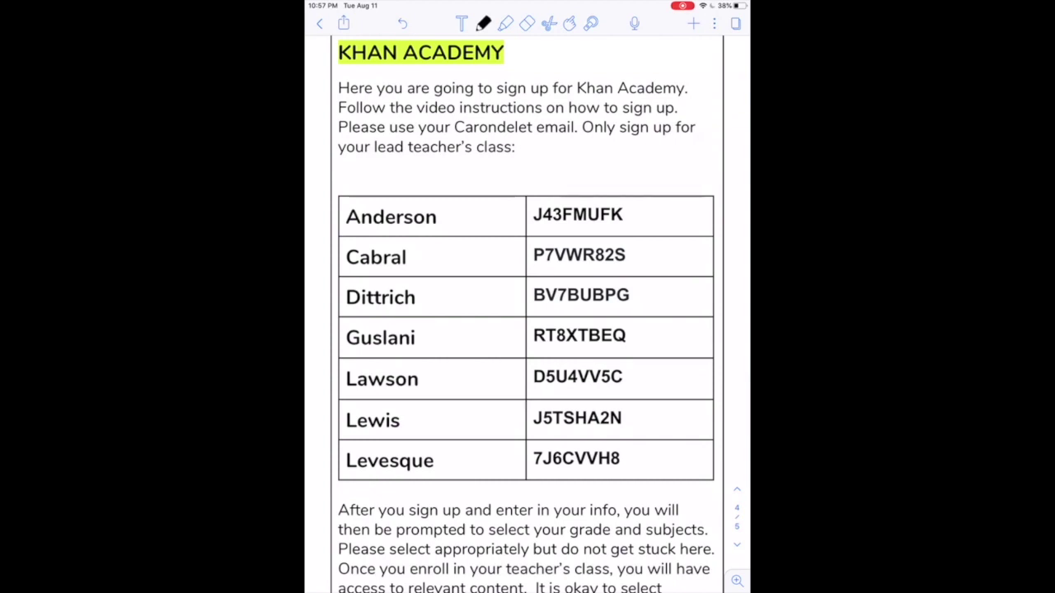
key("super+h")
left_click(659, 573)
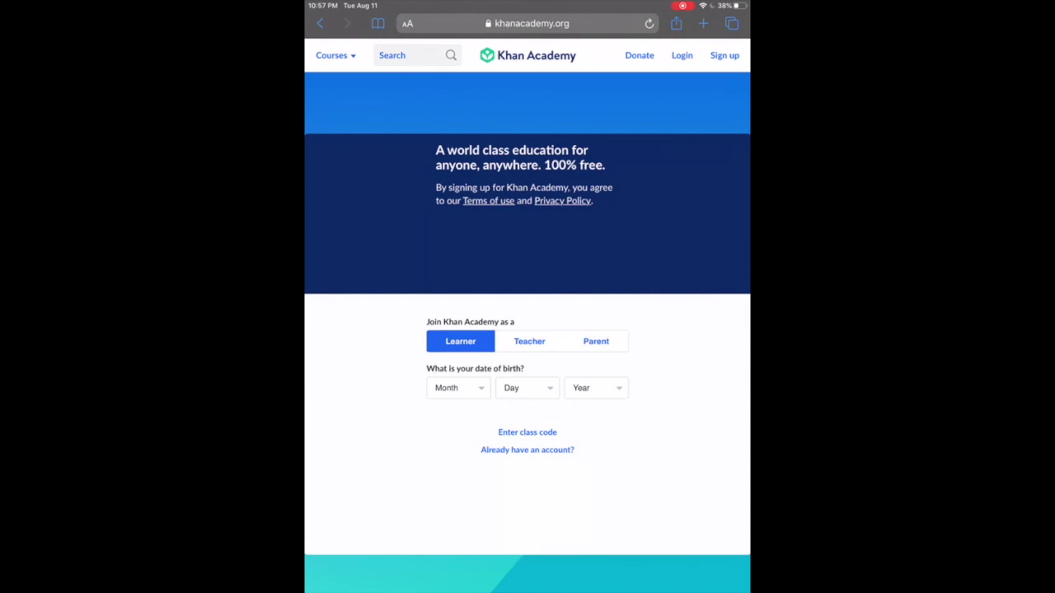
Step: Open Khan Academy's 'Enter class code' page, then return to the Notability notes
left_click(527, 432)
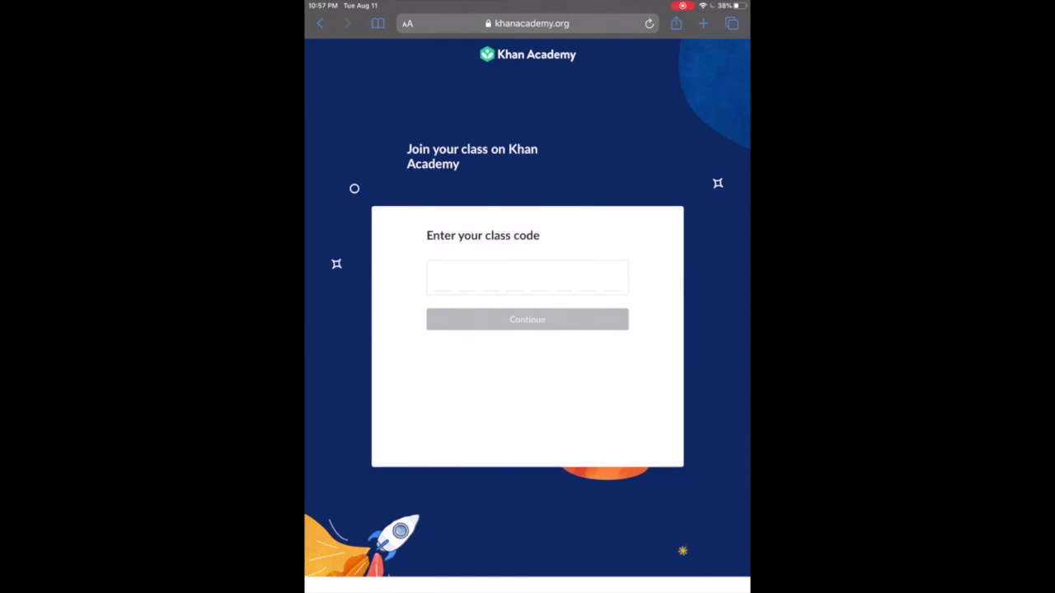
left_click_drag(528, 590, 527, 371)
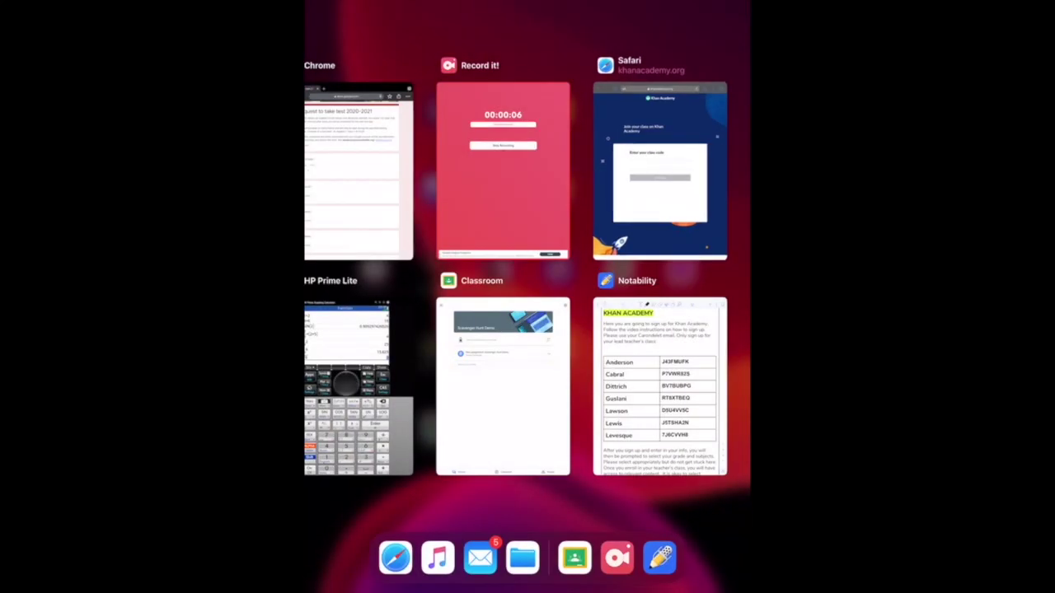
left_click(660, 387)
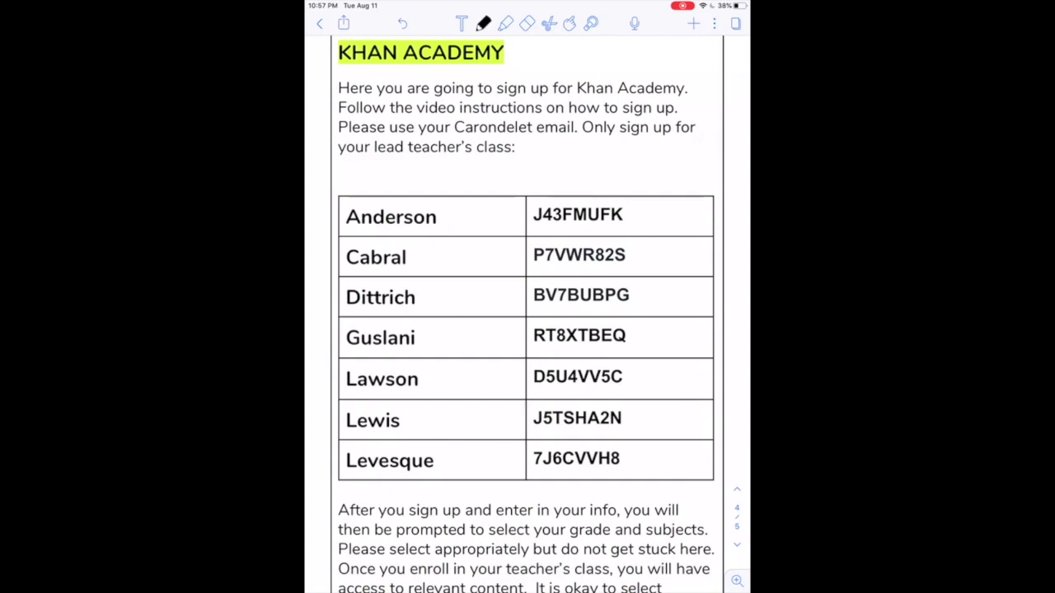
Step: Handwrite 'leaf' on the Key word line below the Khan Academy screenshot
scroll(527, 330, "down", 1)
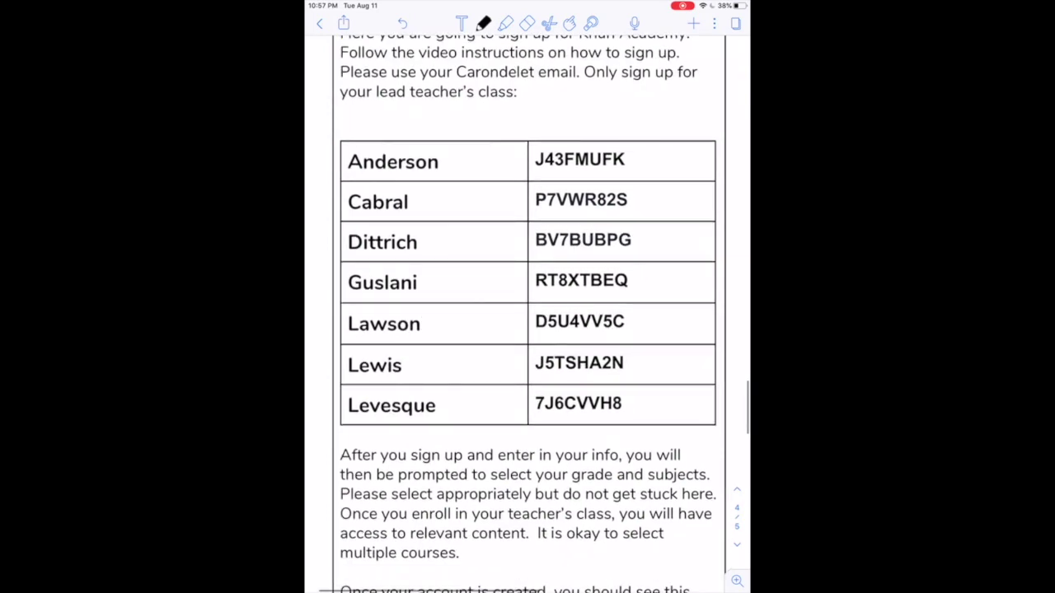
scroll(527, 330, "down", 4)
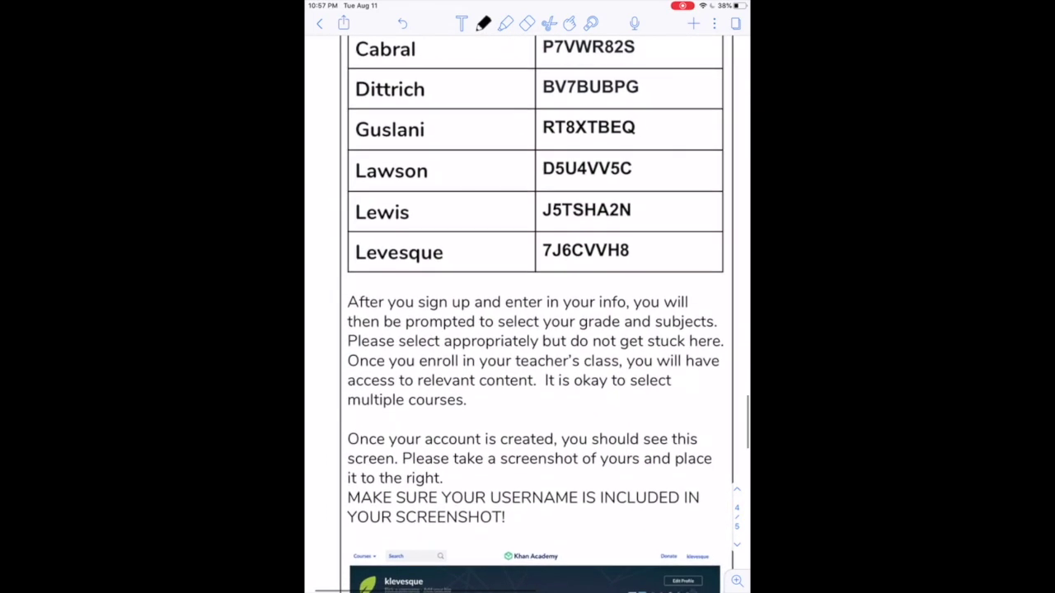
scroll(527, 330, "down", 1)
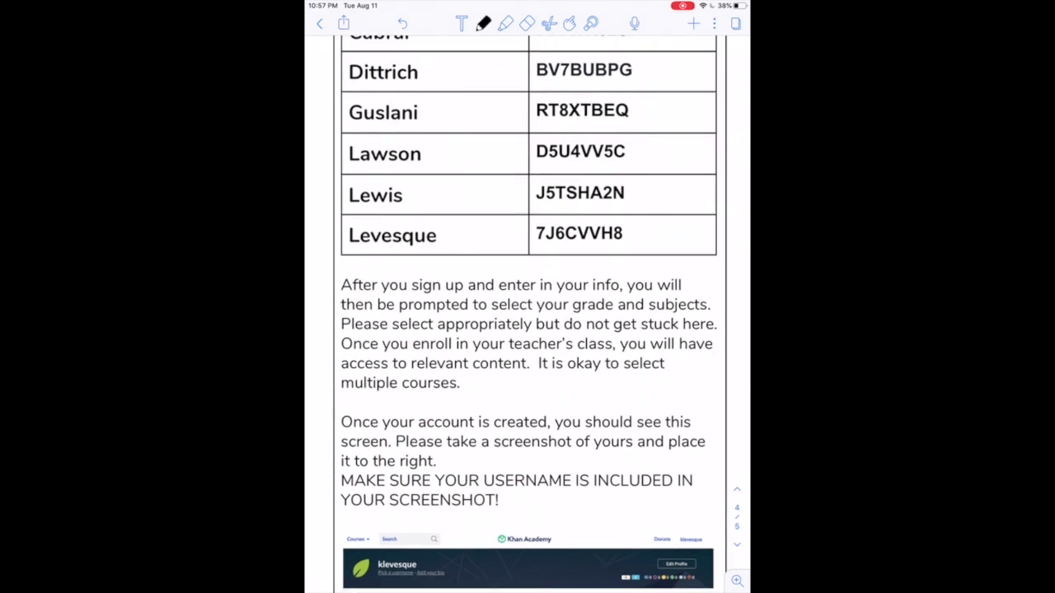
scroll(528, 313, "down", 5)
scroll(527, 313, "down", 2)
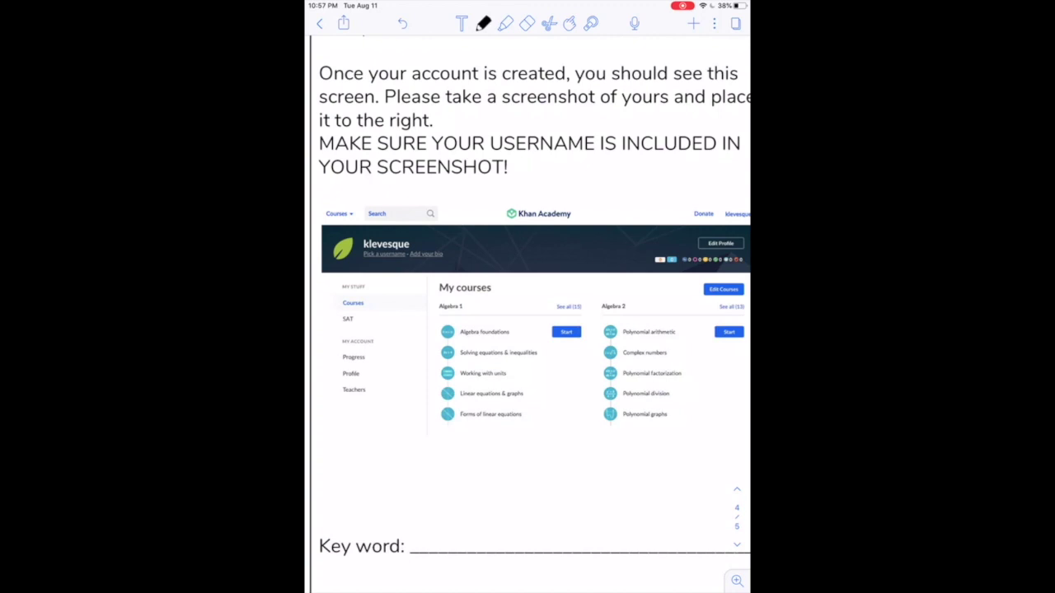
scroll(528, 313, "up", 3)
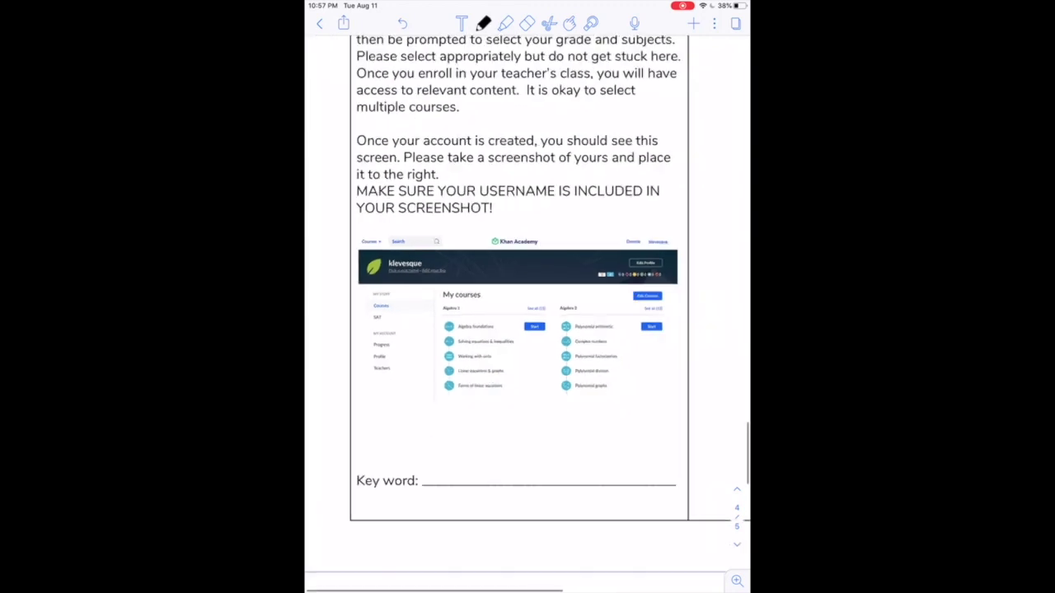
scroll(528, 313, "up", 3)
scroll(528, 314, "up", 3)
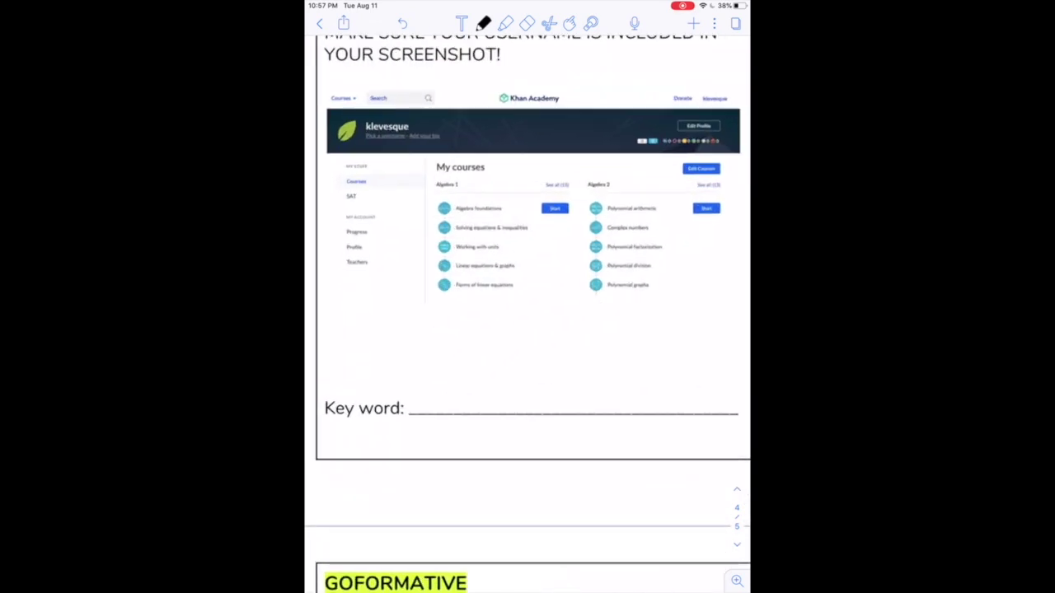
scroll(528, 313, "up", 2)
scroll(528, 313, "up", 2)
mouse_move(438, 334)
left_mouse_down()
mouse_move(441, 381)
mouse_move(470, 379)
mouse_move(506, 333)
mouse_move(528, 371)
left_mouse_up()
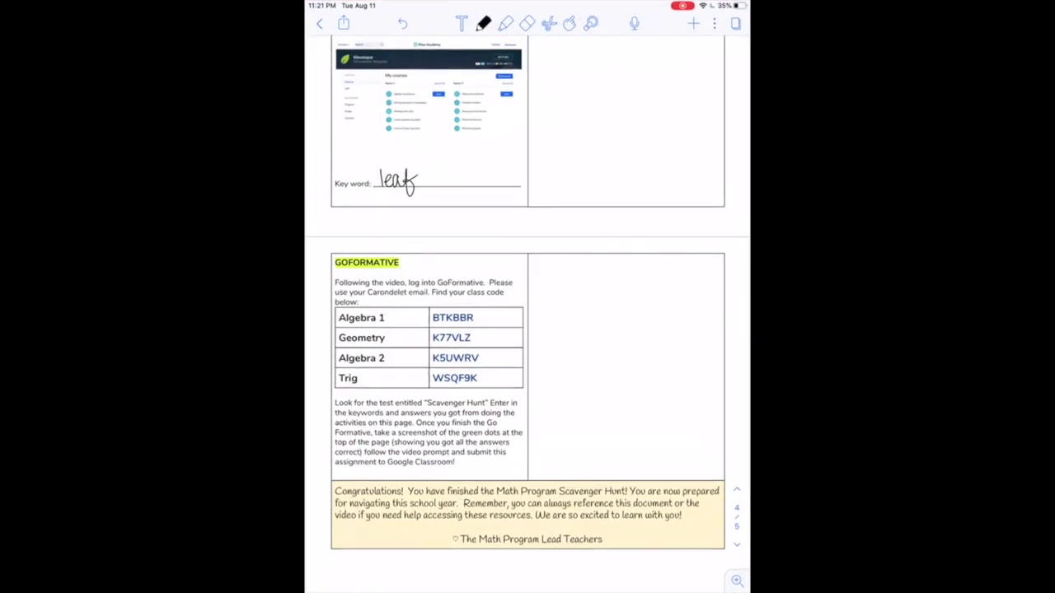
Step: Bring the GOFORMATIVE class codes into view, then open the GoFormative website in Safari
scroll(528, 330, "down", 2)
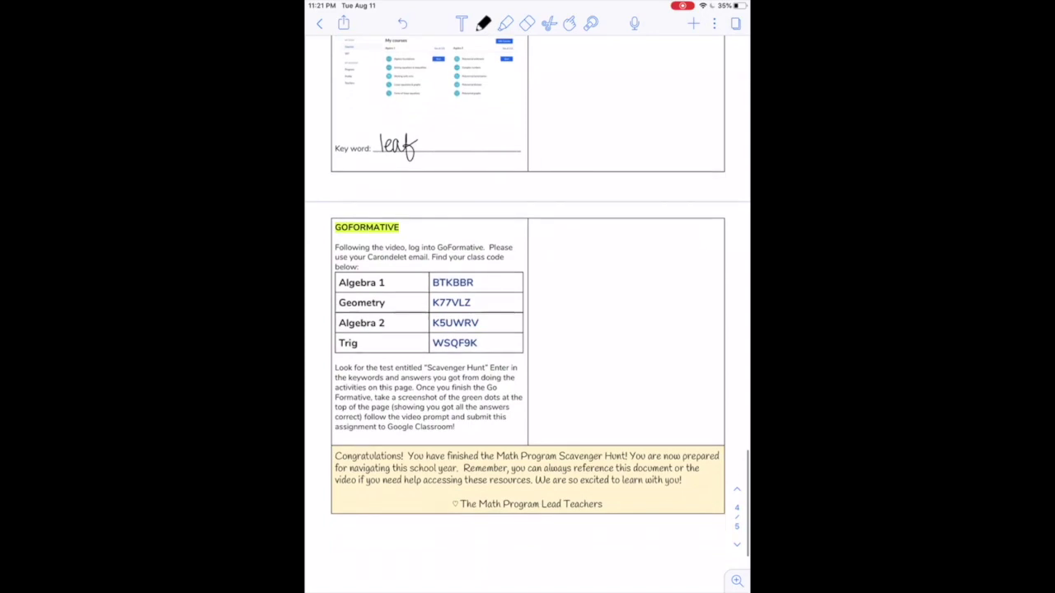
scroll(527, 329, "up", 3)
scroll(540, 330, "down", 1)
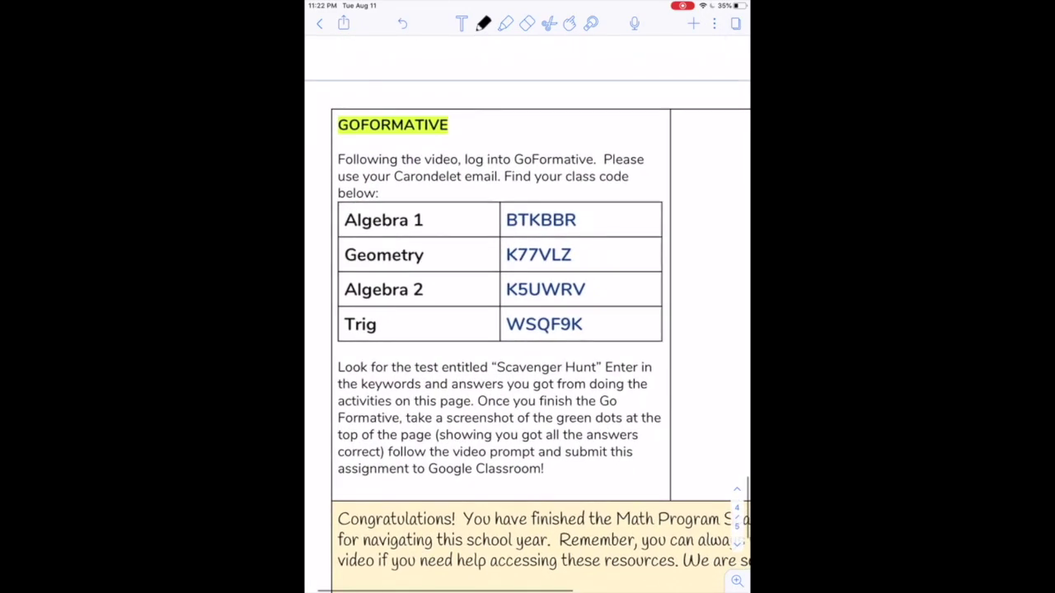
scroll(527, 330, "down", 2)
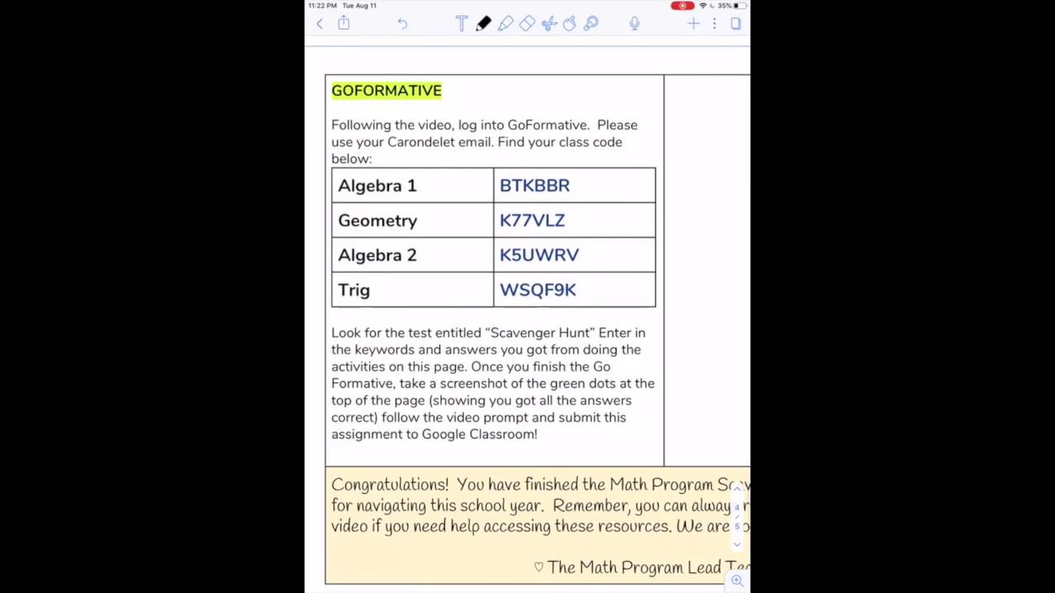
scroll(528, 329, "down", 1)
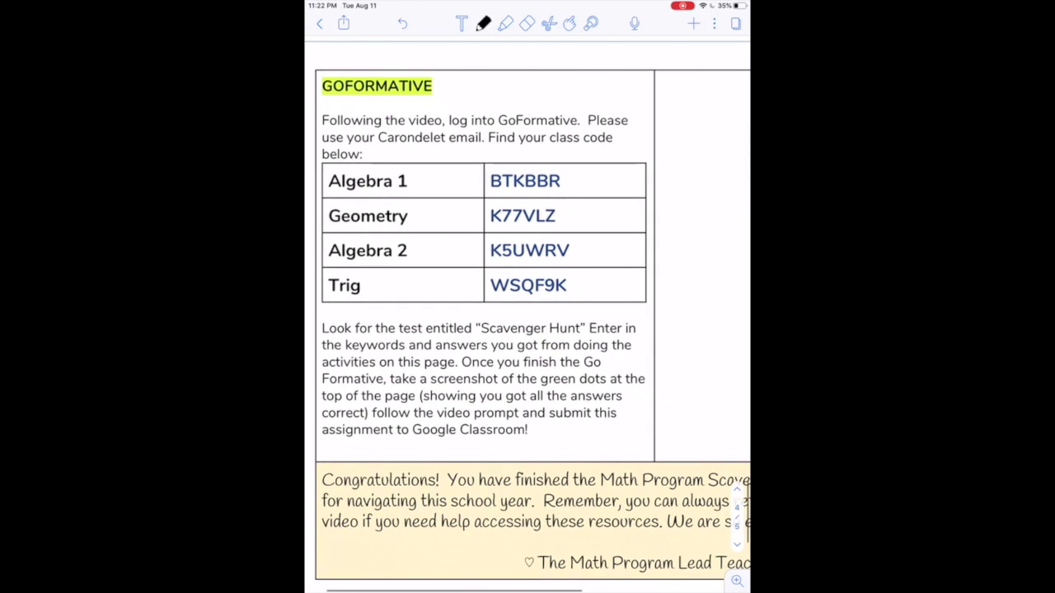
scroll(528, 330, "down", 1)
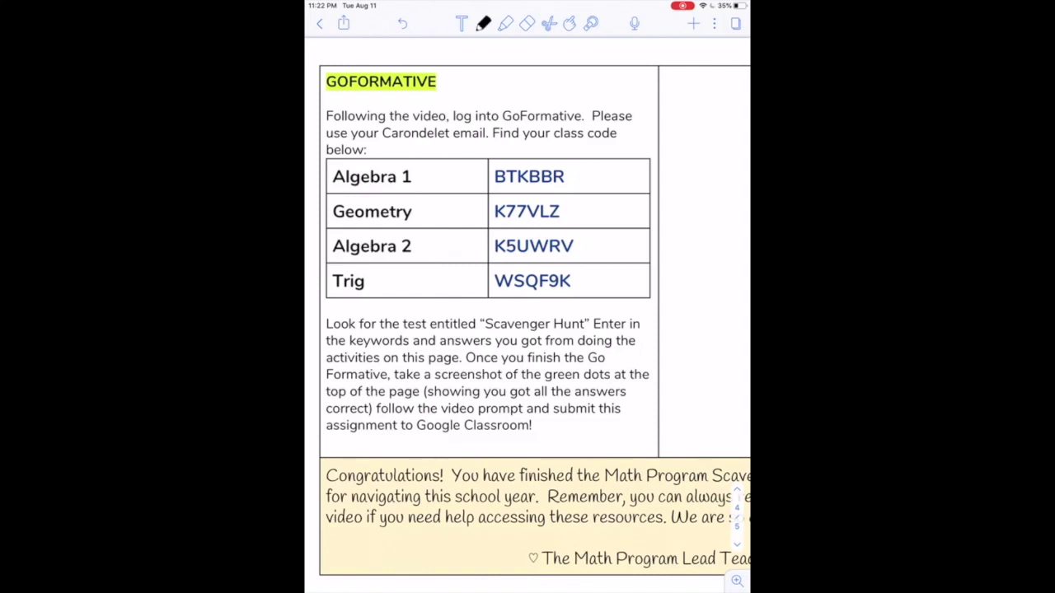
left_click_drag(527, 590, 527, 330)
left_click(660, 556)
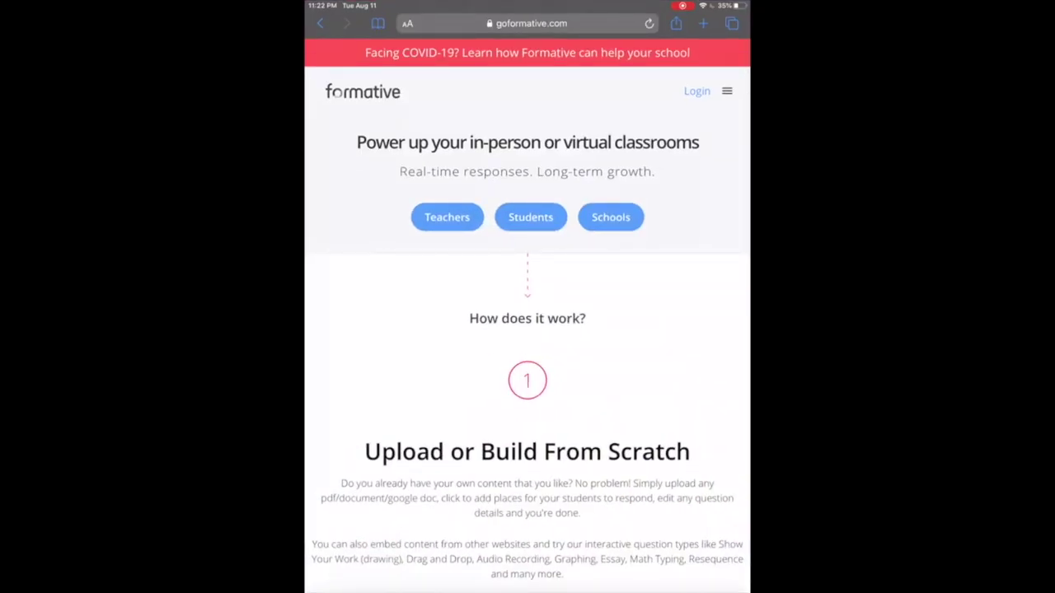
Step: Reach GoFormative's Students sign-up join-code page, then exit Safari to the home screen
left_click(531, 217)
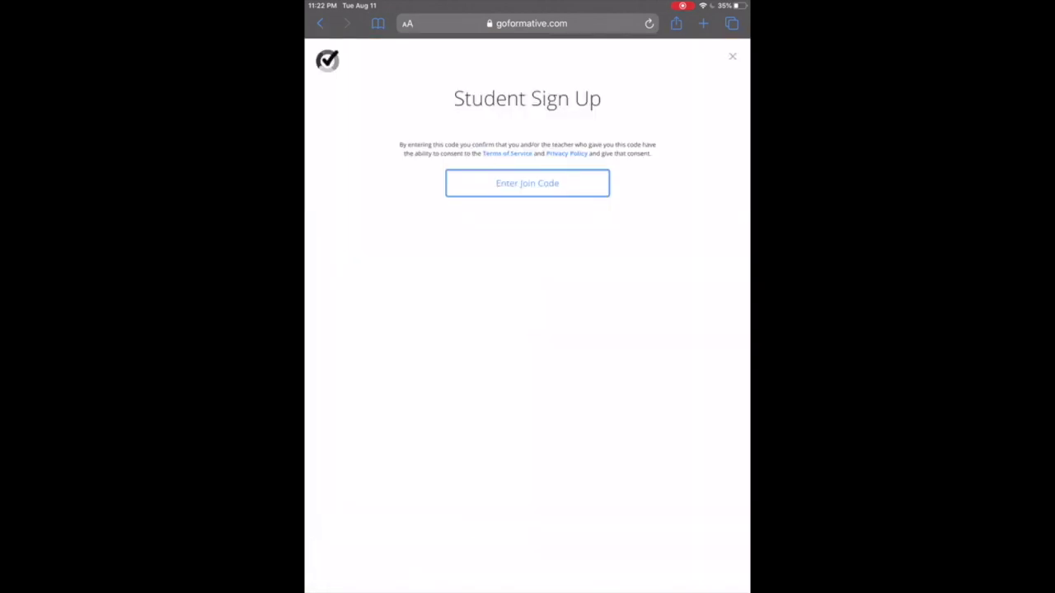
key("super+h")
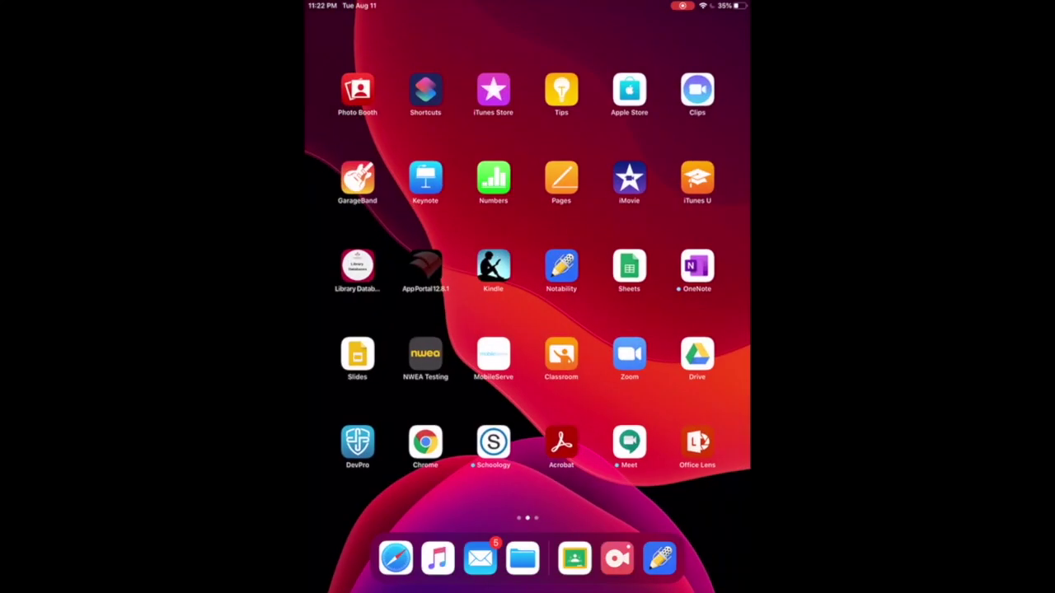
Step: Reopen the scavenger hunt document in Notability and scroll up to its title
left_click(561, 266)
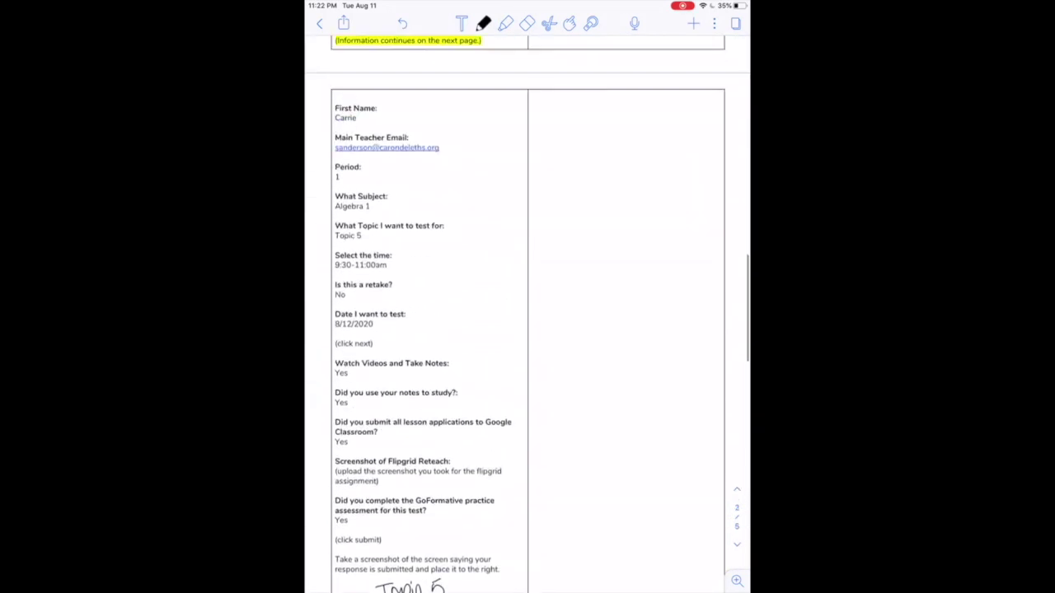
scroll(527, 313, "up", 3)
scroll(527, 313, "up", 3)
scroll(527, 313, "up", 5)
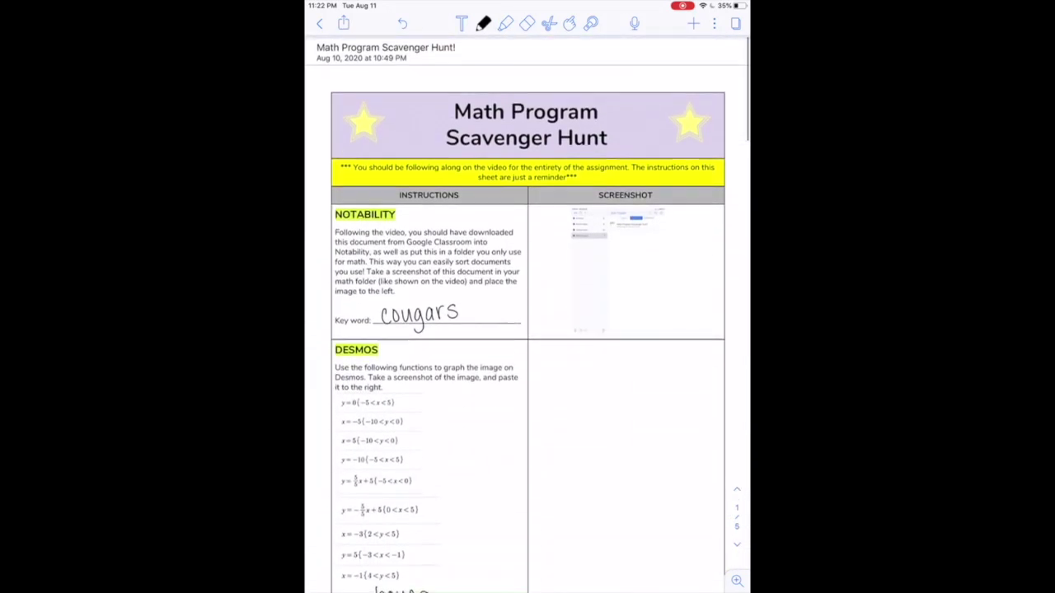
Step: Review every section's handwritten keyword down to the GoFormative page, then exit home
scroll(527, 313, "down", 10)
scroll(528, 314, "down", 2)
scroll(528, 313, "down", 5)
scroll(527, 313, "down", 4)
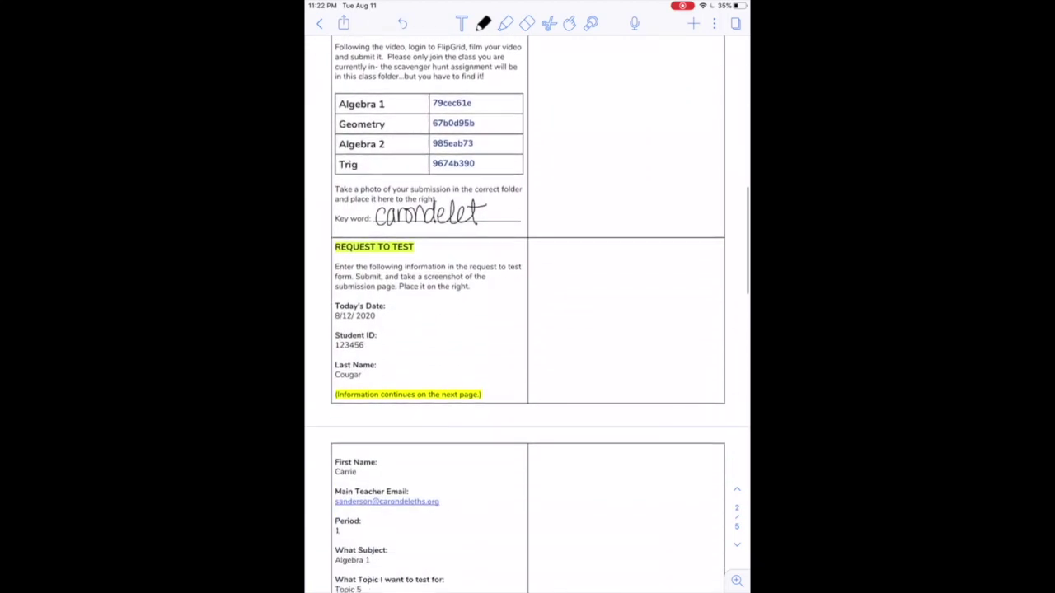
scroll(528, 313, "down", 8)
scroll(527, 313, "down", 4)
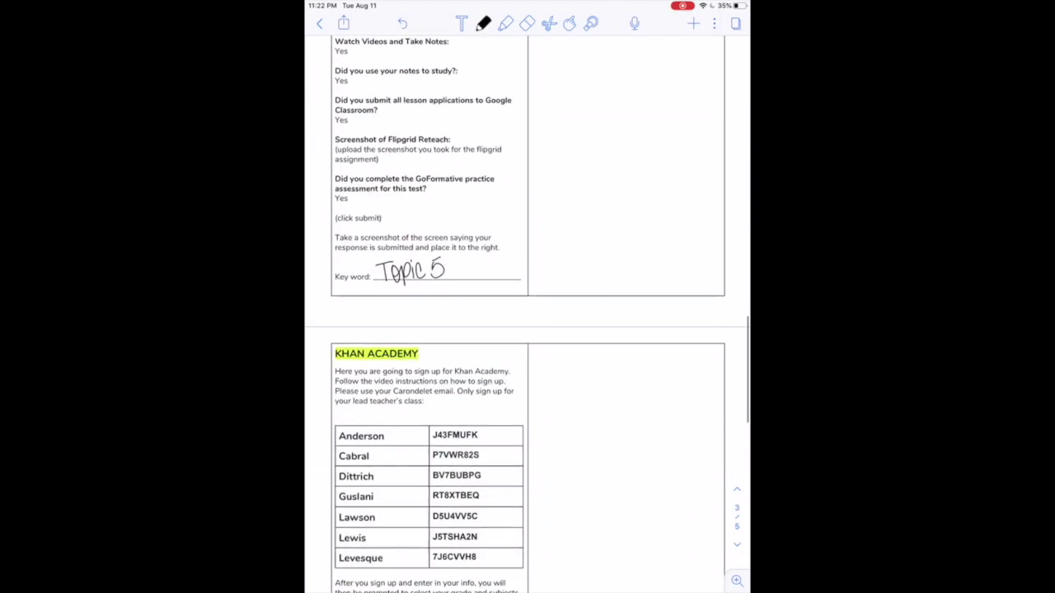
scroll(528, 313, "down", 5)
scroll(528, 313, "down", 4)
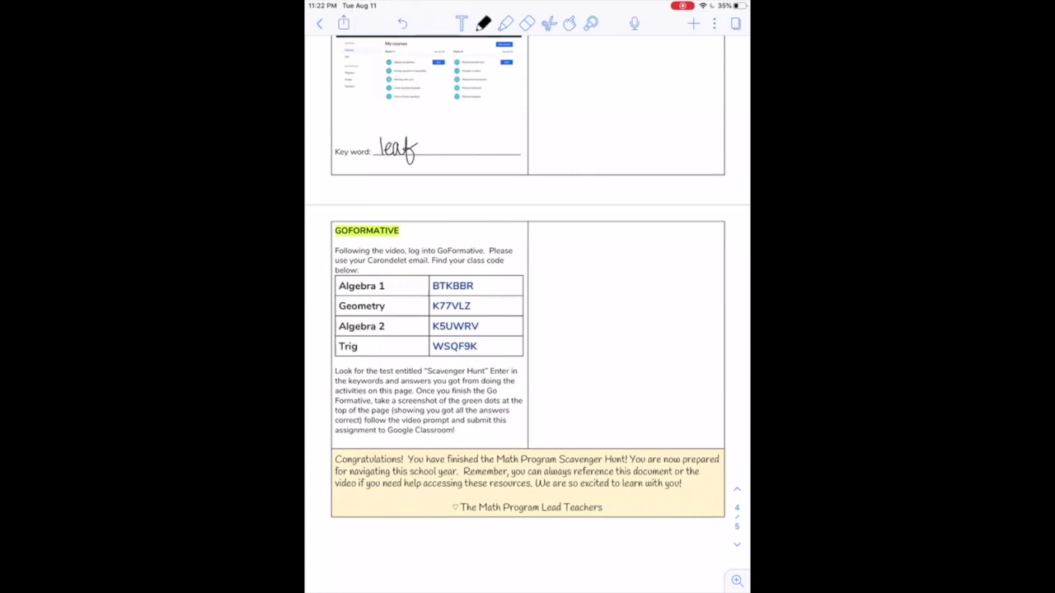
key("super+h")
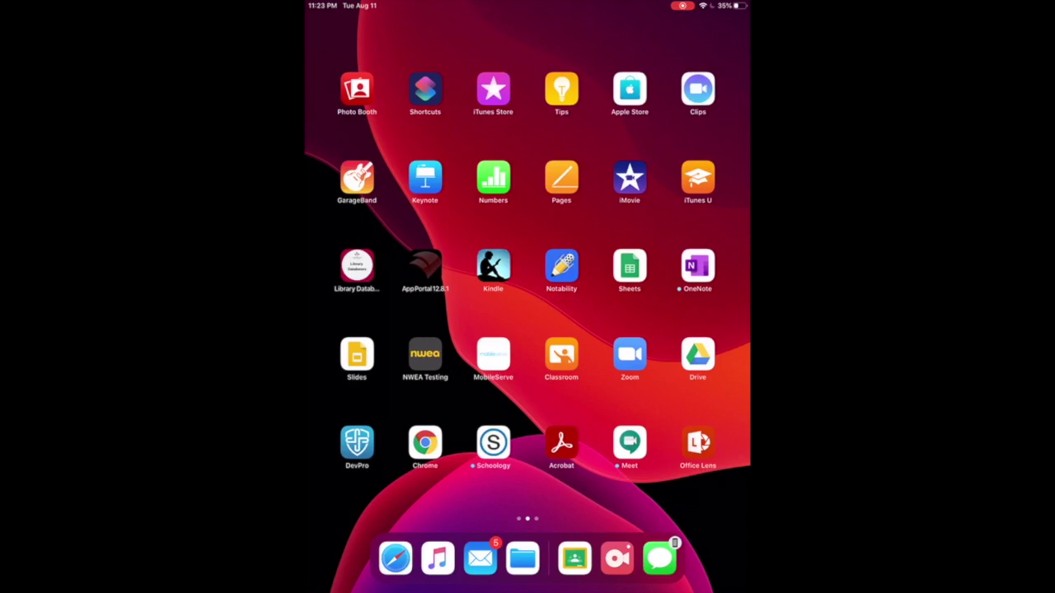
Step: Reopen the scavenger hunt document from the Notability icon on the home screen
left_click(562, 265)
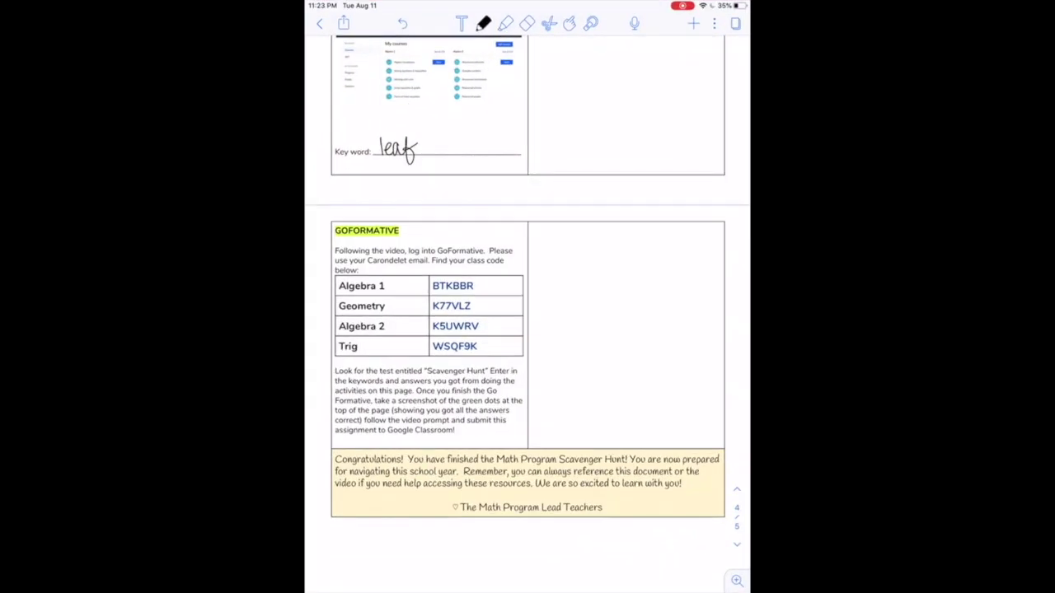